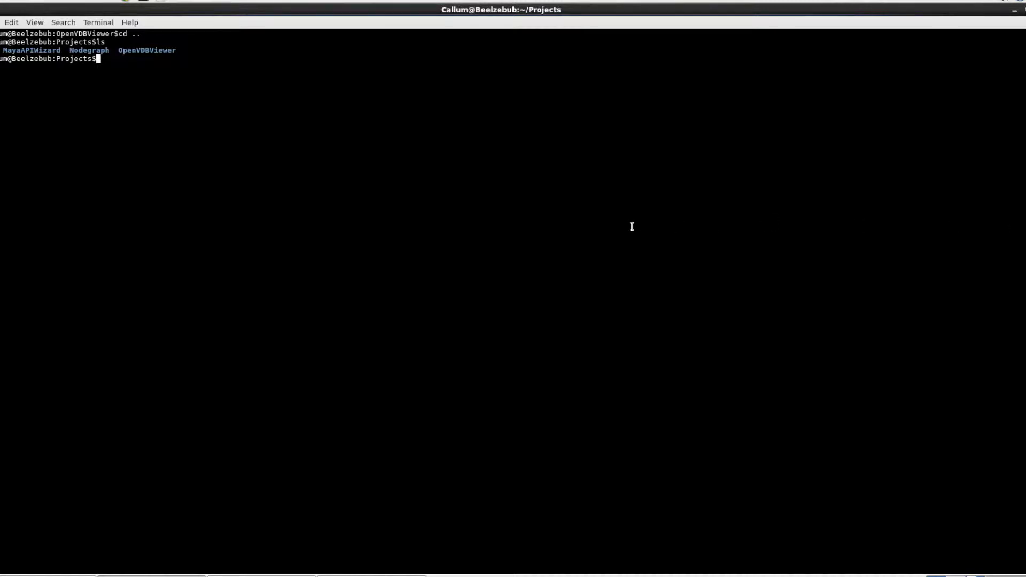
Change into the OpenVDBViewer project directory and list its contents.
{"action": "type", "text": "cd"}
{"action": "type", "text": "Op"}
{"action": "key", "text": "Tab"}
{"action": "key", "text": "Return"}
{"action": "type", "text": "ls"}
{"action": "key", "text": "Return"}
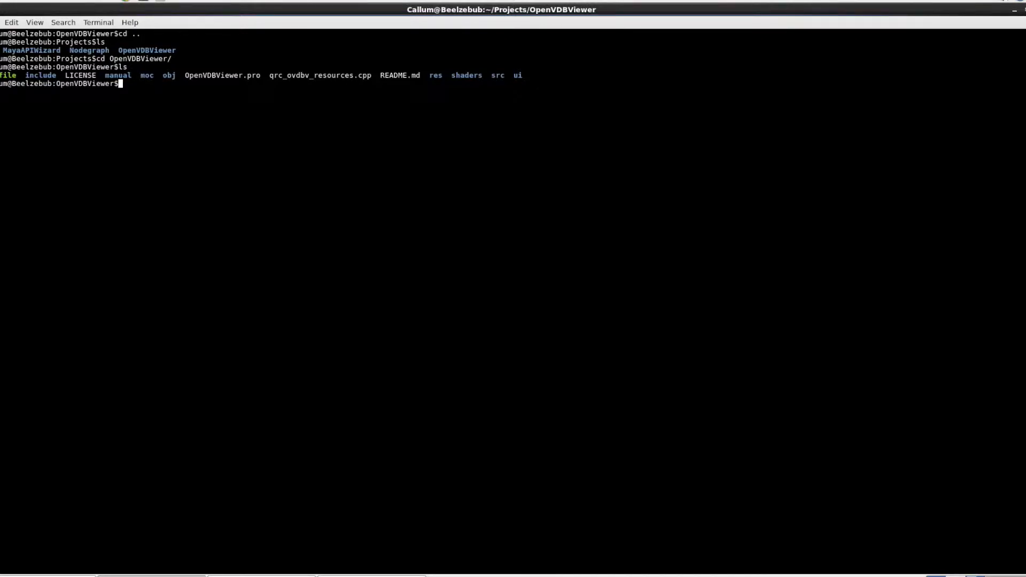
Read through README.md in vim for the application's requirements and build instructions, then quit the editor.
{"action": "type", "text": "vi"}
{"action": "type", "text": " README.md"}
{"action": "key", "text": "Return"}
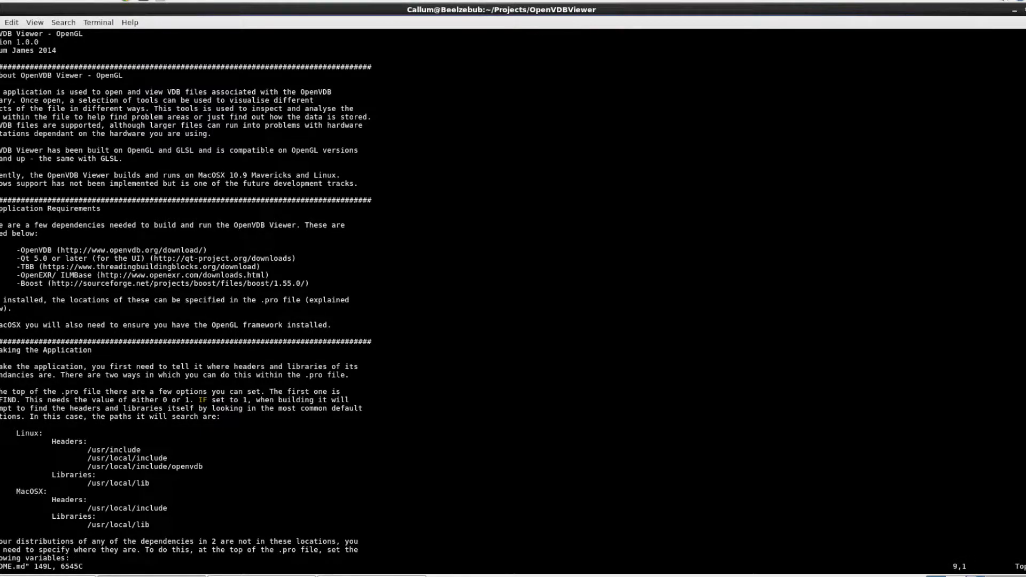
{"action": "key", "text": "Down"}
{"action": "key", "text": "Down"}
{"action": "key", "text": "Down"}
{"action": "key", "text": "Down"}
{"action": "key", "text": "Down"}
{"action": "key", "text": "Down"}
{"action": "key", "text": "Down"}
{"action": "key", "text": "Down"}
{"action": "key", "text": "Down"}
{"action": "key", "text": "Down"}
{"action": "key", "text": "Down"}
{"action": "key", "text": "Down"}
{"action": "key", "text": "Down"}
{"action": "key", "text": "Down"}
{"action": "key", "text": "Down"}
{"action": "key", "text": "Down"}
{"action": "key", "text": "Down"}
{"action": "key", "text": "Down"}
{"action": "key", "text": "Down"}
{"action": "key", "text": "Down"}
{"action": "key", "text": "Down"}
{"action": "key", "text": "Down"}
{"action": "key", "text": "Down"}
{"action": "key", "text": "Down"}
{"action": "key", "text": "Down"}
{"action": "key", "text": "Down"}
{"action": "type", "text": ":q"}
{"action": "key", "text": "Return"}
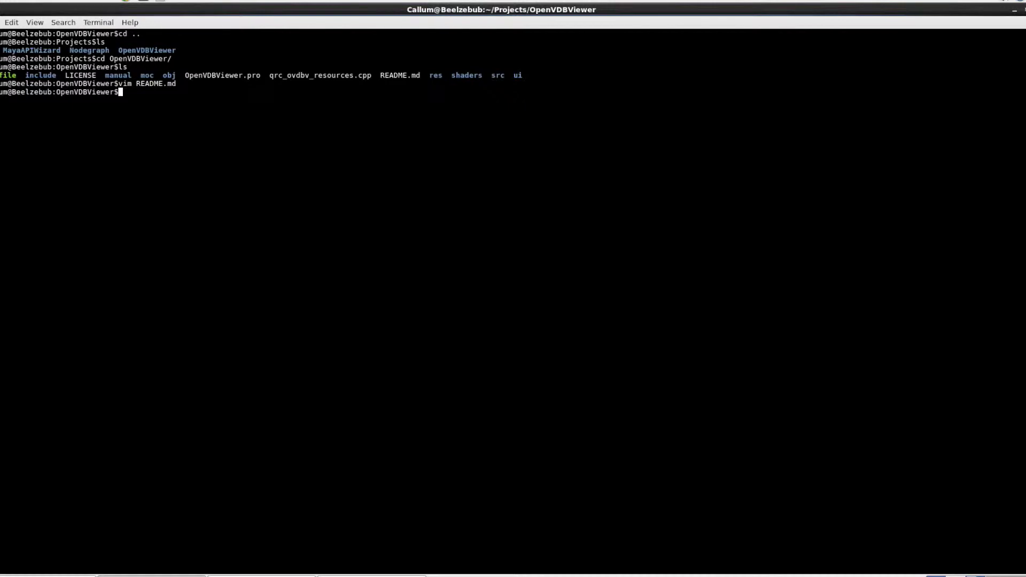
Generate the project's Makefile with qmake and list the directory contents.
{"action": "type", "text": "qmake"}
{"action": "key", "text": "Return"}
{"action": "type", "text": "ls"}
{"action": "key", "text": "Return"}
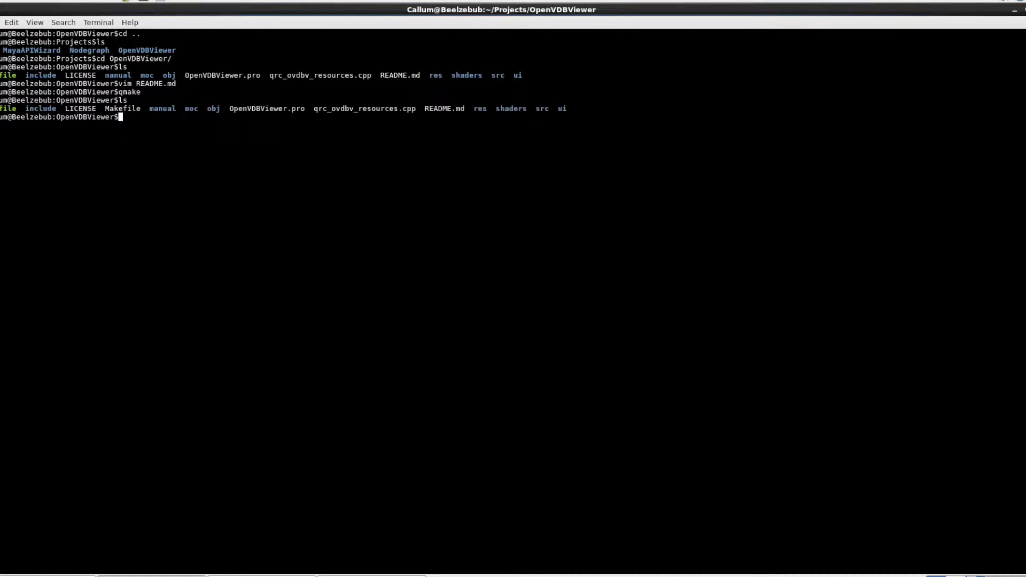
Build the project with make using eight parallel jobs and list the directory contents.
{"action": "type", "text": "make -j 8"}
{"action": "key", "text": "Return"}
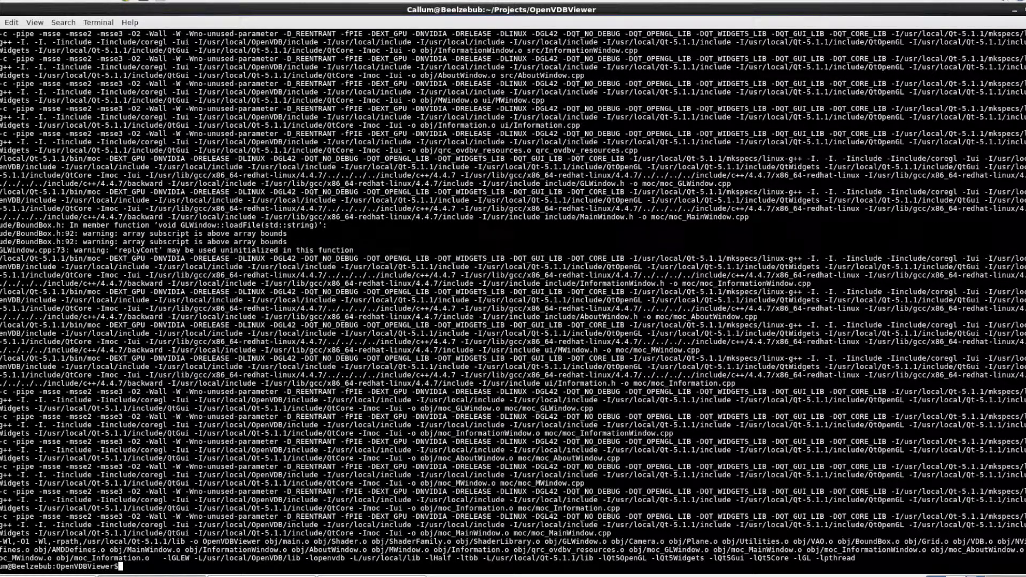
{"action": "type", "text": "ls"}
{"action": "key", "text": "Return"}
Launch the compiled OpenVDBViewer executable from the terminal and close its window.
{"action": "type", "text": "./"}
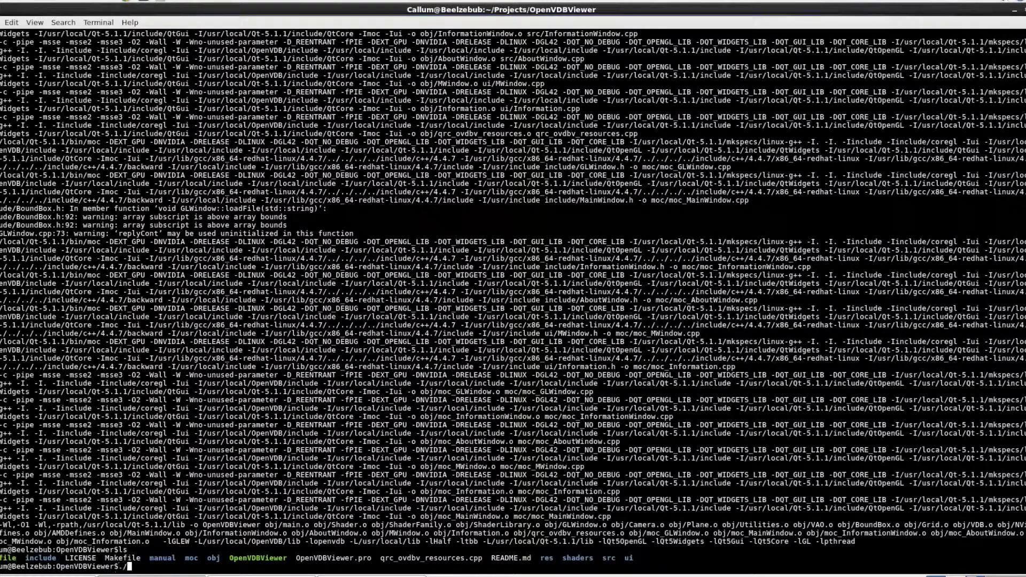
{"action": "type", "text": "O"}
{"action": "key", "text": "Tab"}
{"action": "key", "text": "Return"}
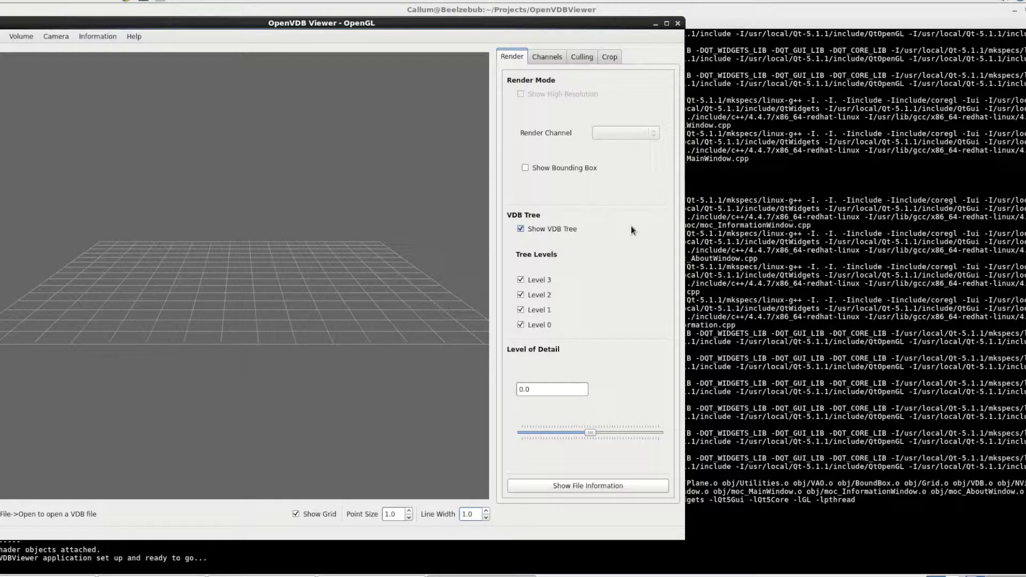
{"action": "left_click", "coordinate": [676, 24]}
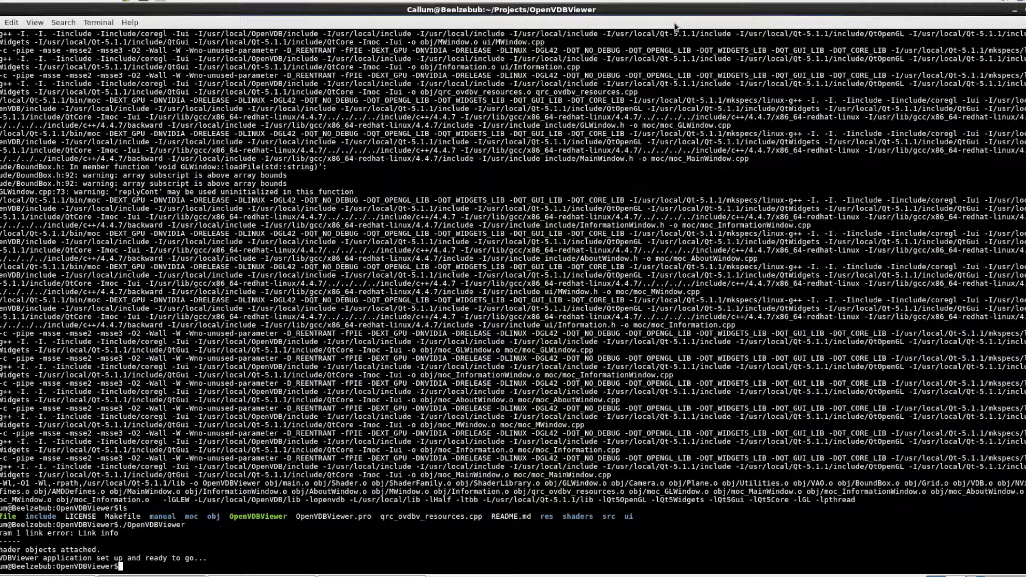
Open the home directory's .bashrc file in vim in a second terminal session.
{"action": "key", "text": "ctrl+shift+t"}
{"action": "type", "text": "cd"}
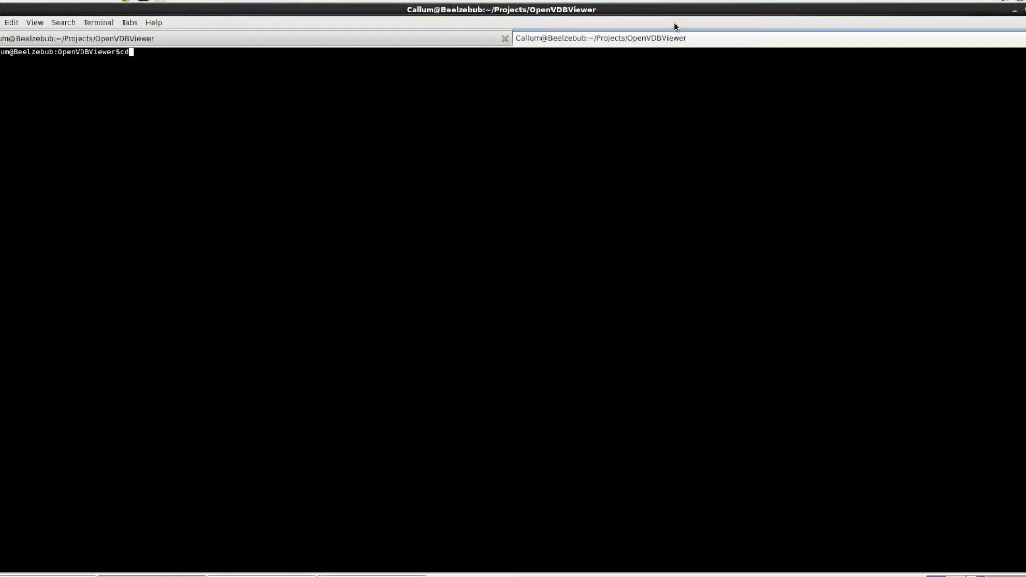
{"action": "key", "text": "Return"}
{"action": "type", "text": "vim .bashrc"}
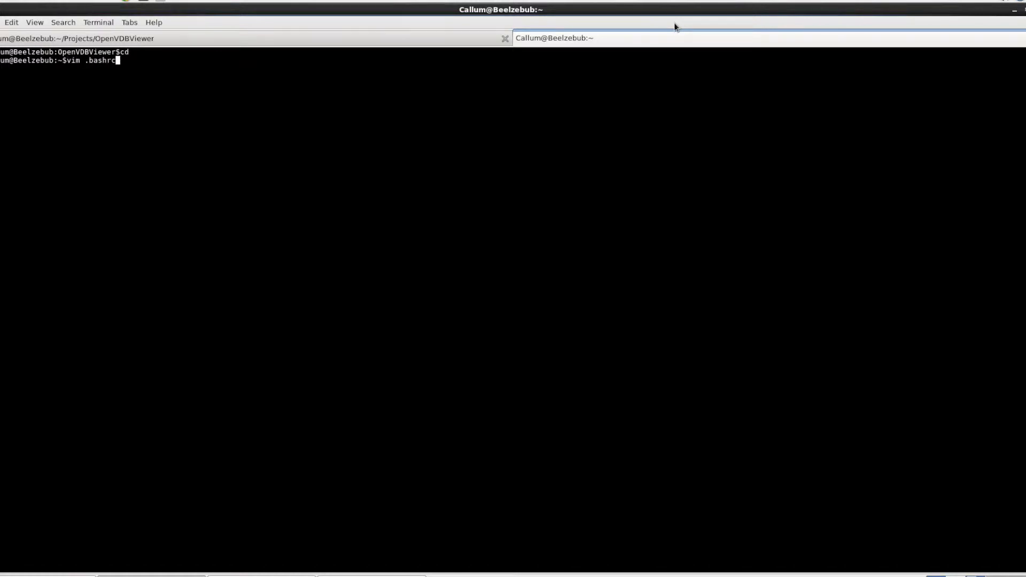
{"action": "key", "text": "Return"}
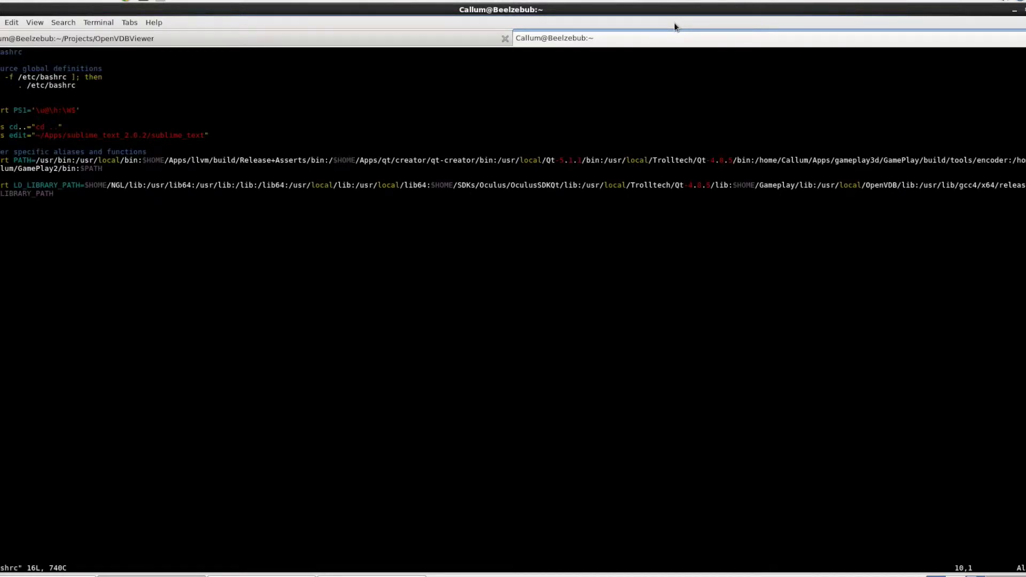
Examine the LD_LIBRARY_PATH export at the end of .bashrc and quit vim without changes.
{"action": "key", "text": "shift+g"}
{"action": "key", "text": "l"}
{"action": "key", "text": "l"}
{"action": "key", "text": "l"}
{"action": "key", "text": "l"}
{"action": "key", "text": "l"}
{"action": "key", "text": "l"}
{"action": "key", "text": "l"}
{"action": "key", "text": "l"}
{"action": "key", "text": "l"}
{"action": "key", "text": "l"}
{"action": "key", "text": "l"}
{"action": "key", "text": "l"}
{"action": "key", "text": "l"}
{"action": "key", "text": "l"}
{"action": "key", "text": "l"}
{"action": "key", "text": "l"}
{"action": "key", "text": "l"}
{"action": "key", "text": "l"}
{"action": "key", "text": "l"}
{"action": "key", "text": "l"}
{"action": "key", "text": "l"}
{"action": "key", "text": "l"}
{"action": "key", "text": "l"}
{"action": "key", "text": "l"}
{"action": "key", "text": "l"}
{"action": "key", "text": "l"}
{"action": "key", "text": "l"}
{"action": "key", "text": "l"}
{"action": "key", "text": "l"}
{"action": "key", "text": "l"}
{"action": "key", "text": "l"}
{"action": "key", "text": "l"}
{"action": "key", "text": "l"}
{"action": "key", "text": "l"}
{"action": "key", "text": "l"}
{"action": "key", "text": "l"}
{"action": "key", "text": "l"}
{"action": "key", "text": "l"}
{"action": "key", "text": "l"}
{"action": "key", "text": "l"}
{"action": "key", "text": "h"}
{"action": "key", "text": "h"}
{"action": "key", "text": "h"}
{"action": "key", "text": "h"}
{"action": "key", "text": "h"}
{"action": "key", "text": "h"}
{"action": "key", "text": "h"}
{"action": "key", "text": "h"}
{"action": "type", "text": ":q"}
{"action": "key", "text": "Return"}
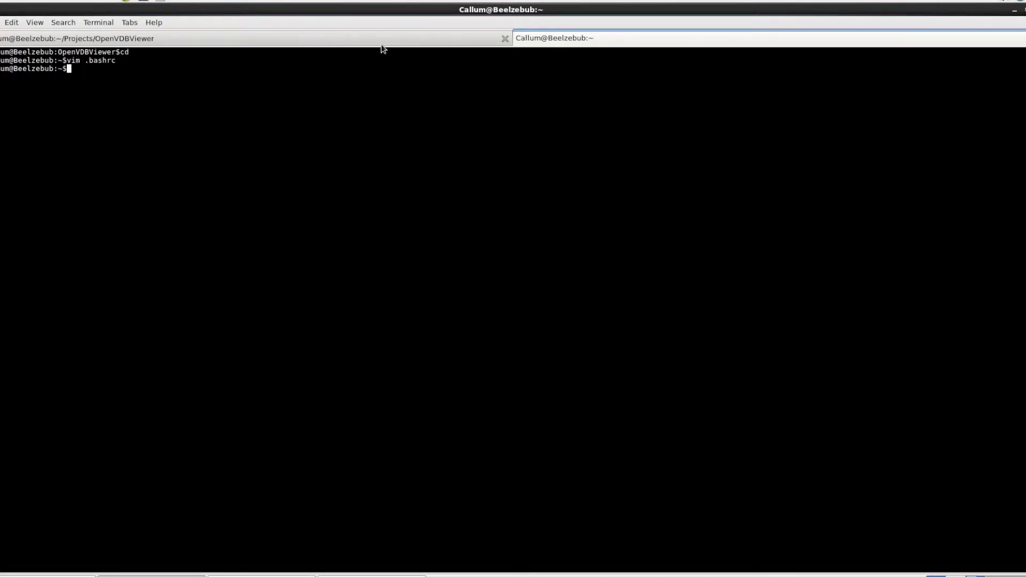
Return to the project's terminal session and delete OpenVDBViewer, Makefile and everything inside the obj folder.
{"action": "left_click", "coordinate": [382, 43]}
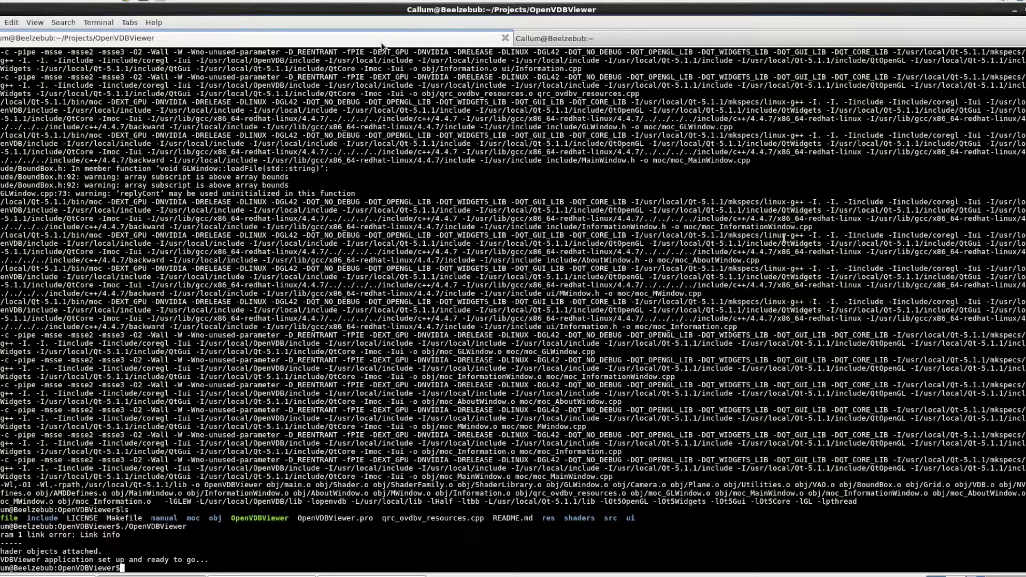
{"action": "type", "text": "ls"}
{"action": "key", "text": "Return"}
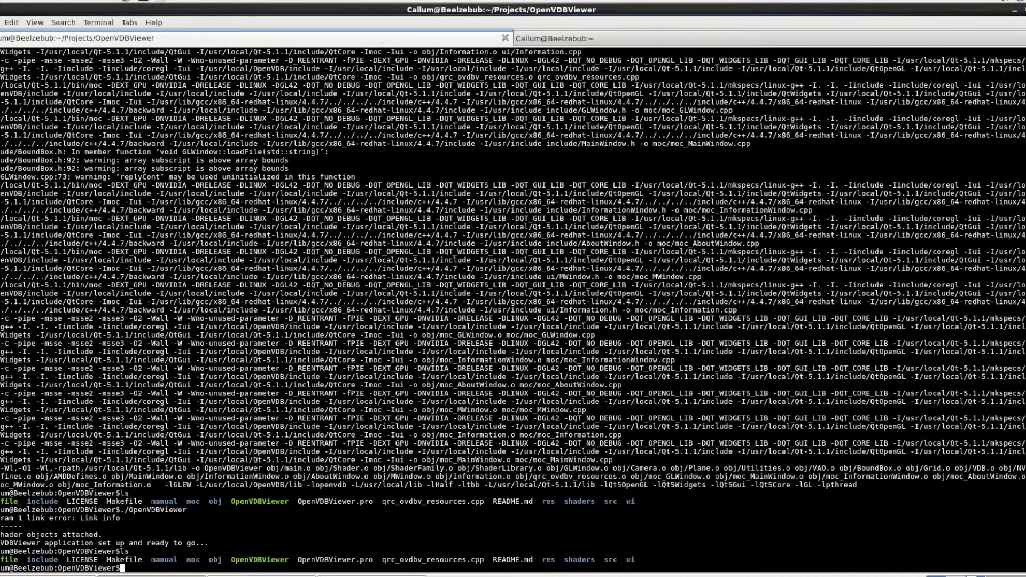
{"action": "type", "text": "rm OpenVDBViewer Ma"}
{"action": "key", "text": "Tab"}
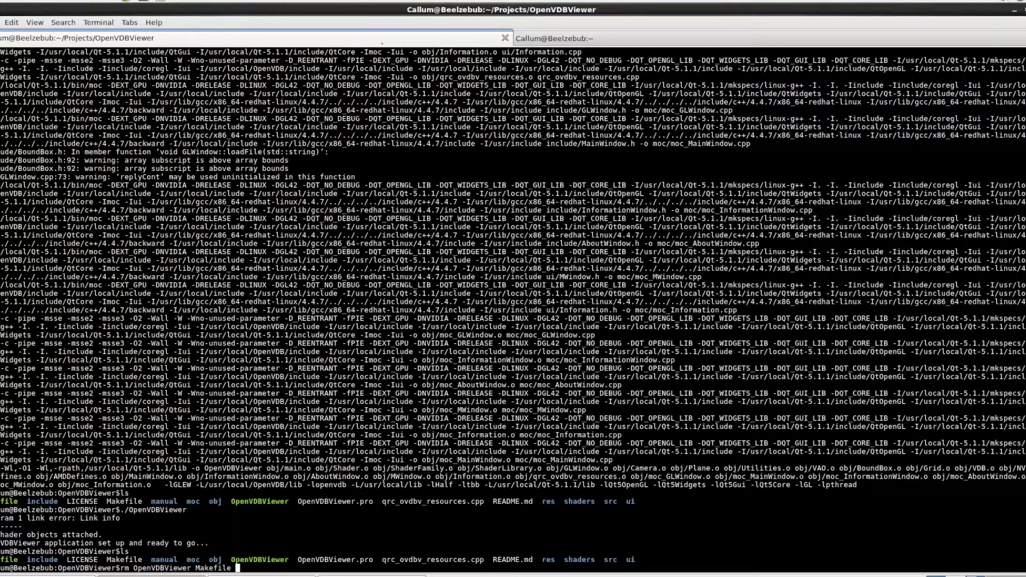
{"action": "type", "text": "opbj"}
{"action": "key", "text": "BackSpace"}
{"action": "key", "text": "BackSpace"}
{"action": "key", "text": "BackSpace"}
{"action": "type", "text": "/*"}
{"action": "key", "text": "Return"}
Delete all files in the moc folder and list the project directory.
{"action": "type", "text": "rm"}
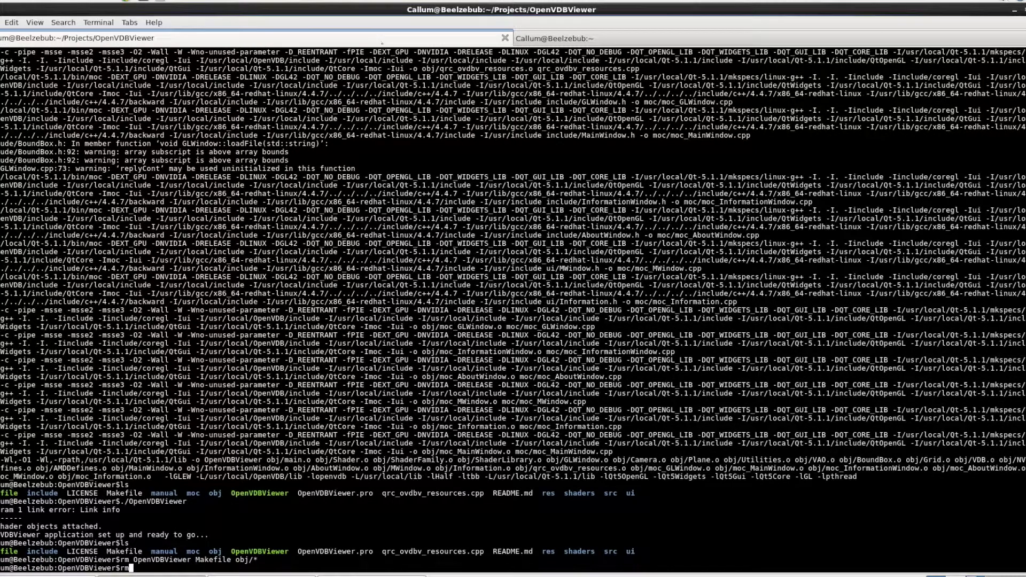
{"action": "type", "text": " moc/*"}
{"action": "key", "text": "Return"}
{"action": "type", "text": "ls"}
{"action": "key", "text": "Return"}
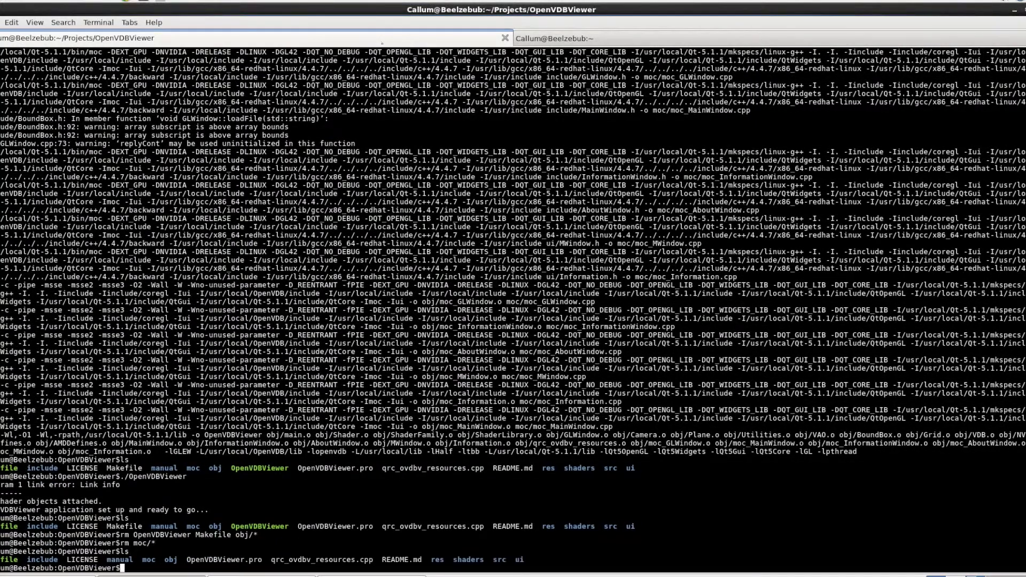
Open OpenVDBViewer.pro in Qt Creator in the background and configure it for Clang x64 5.1.1 with Debug and Release directories set to the OpenVDBViewer folder.
{"action": "type", "text": "qtcreator OpenVDBViewer.pro &"}
{"action": "key", "text": "Return"}
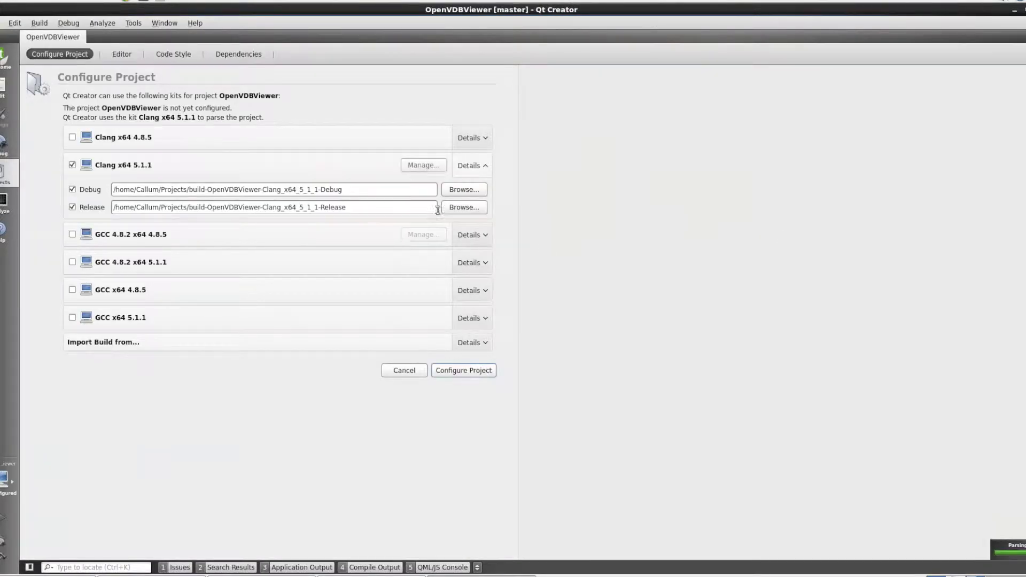
{"action": "left_click", "coordinate": [452, 189]}
{"action": "left_click", "coordinate": [470, 214]}
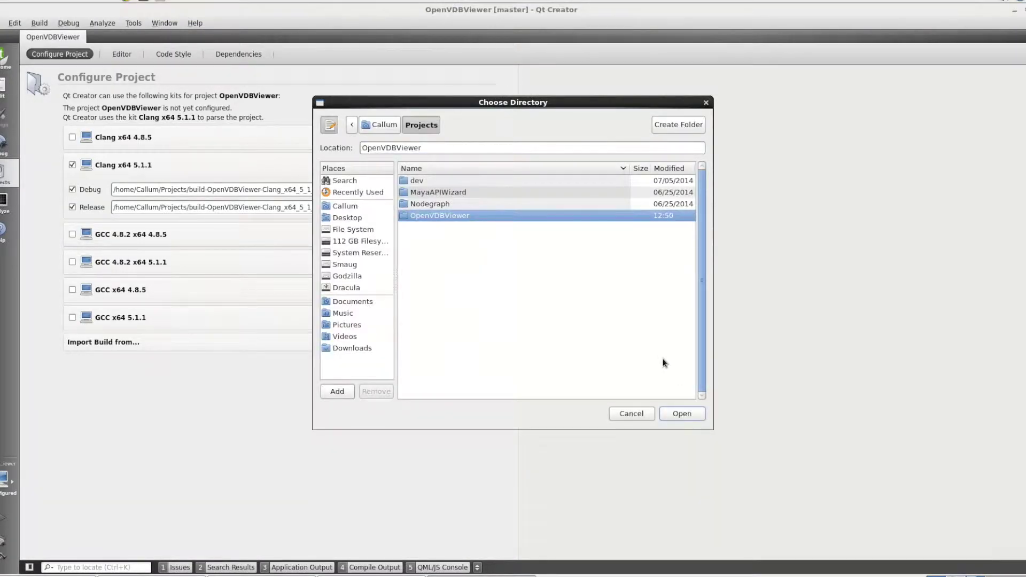
{"action": "left_click", "coordinate": [670, 412]}
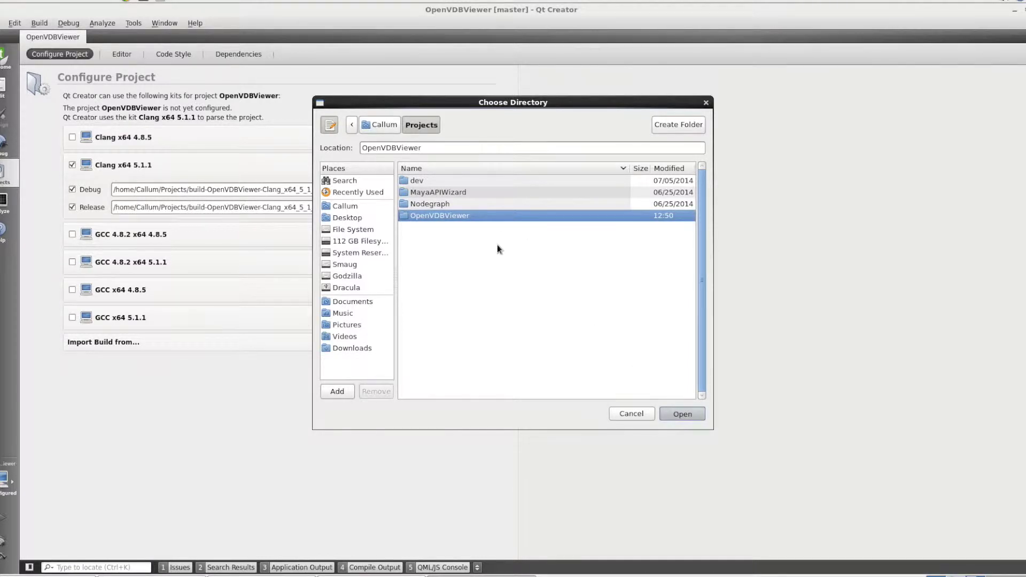
{"action": "left_click", "coordinate": [476, 209]}
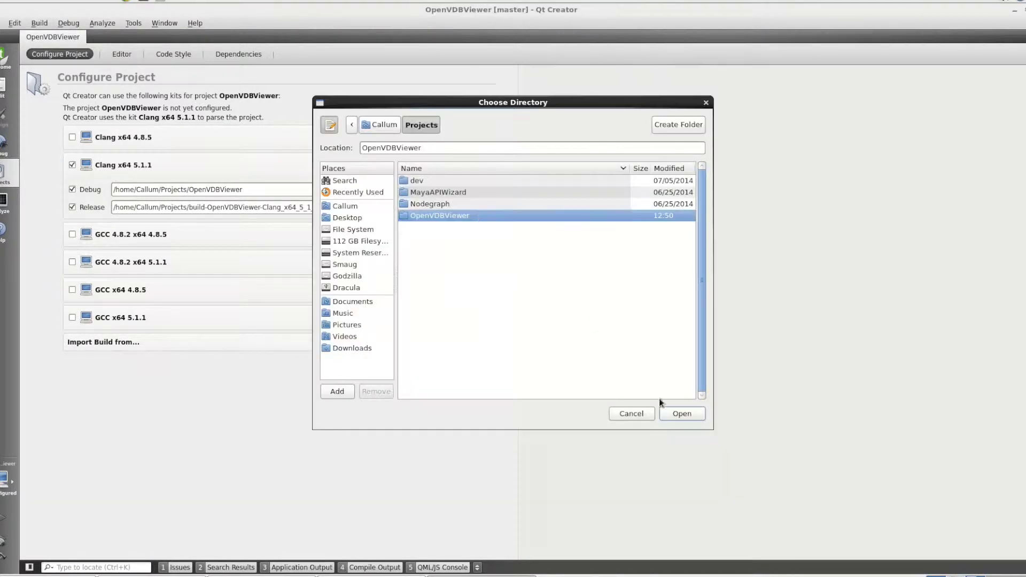
{"action": "left_click", "coordinate": [672, 415]}
{"action": "left_click", "coordinate": [466, 372]}
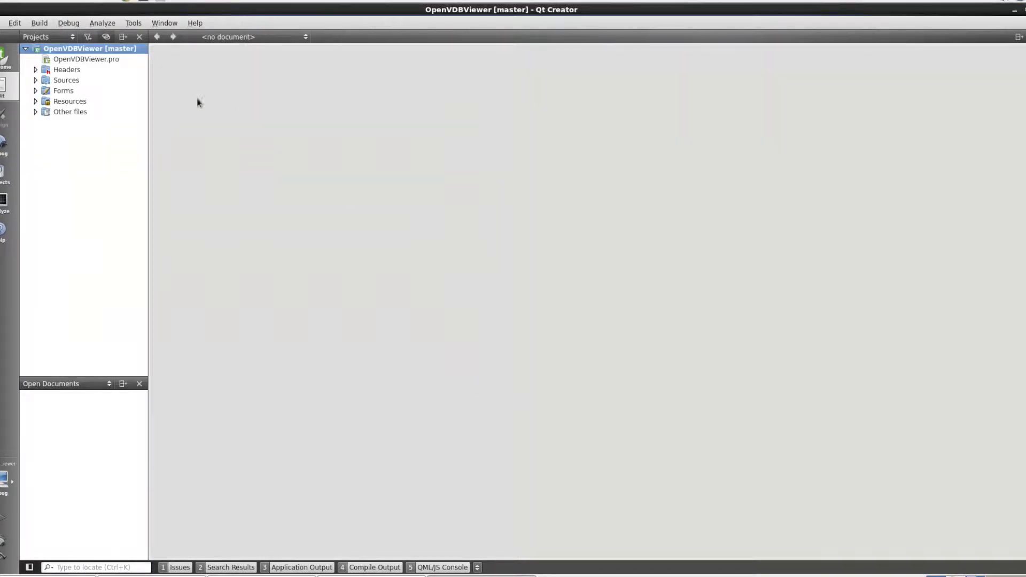
Expand the project's Sources and src folders and open AboutWindow.cpp in the editor.
{"action": "left_click", "coordinate": [36, 81]}
{"action": "left_click", "coordinate": [44, 92]}
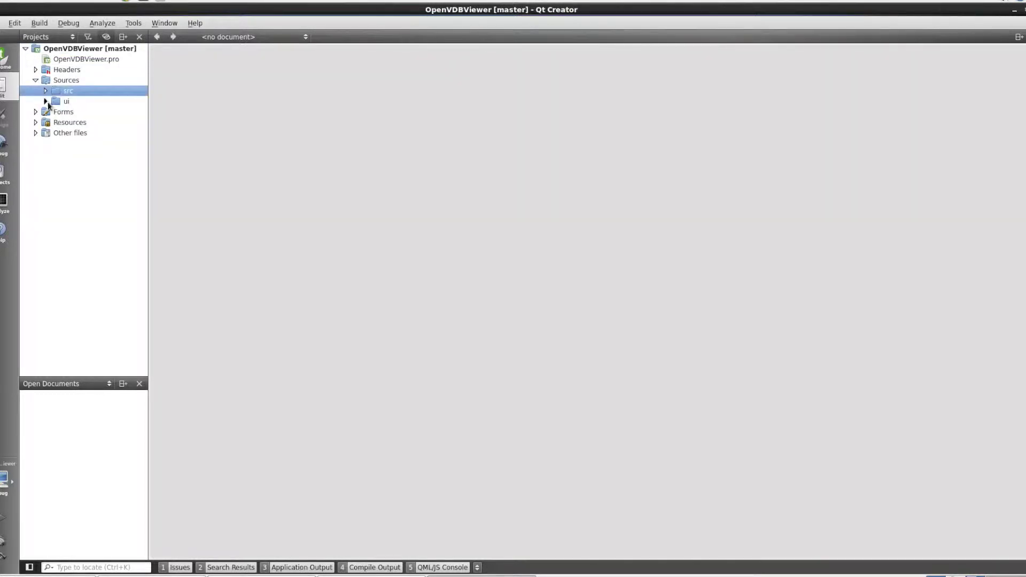
{"action": "left_click", "coordinate": [46, 91]}
{"action": "double_click", "coordinate": [75, 103]}
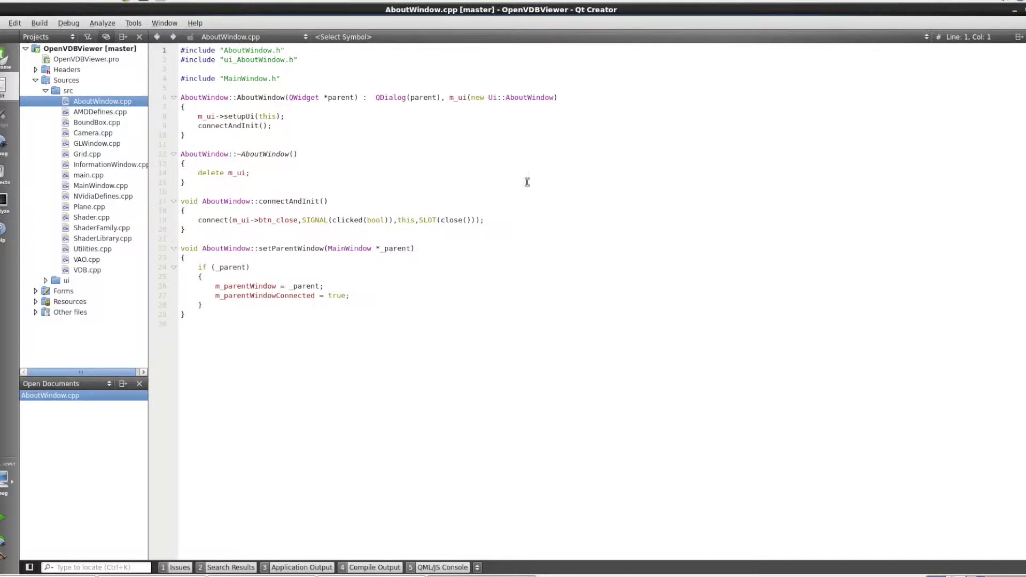
Run qmake on the project and start building the OpenVDBViewer project.
{"action": "left_click", "coordinate": [42, 23]}
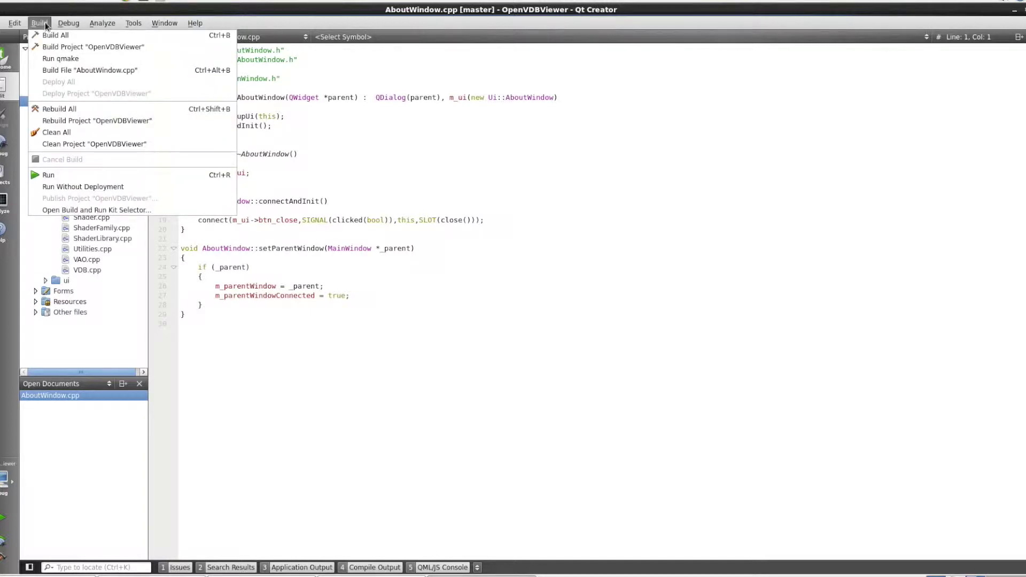
{"action": "left_click", "coordinate": [48, 57]}
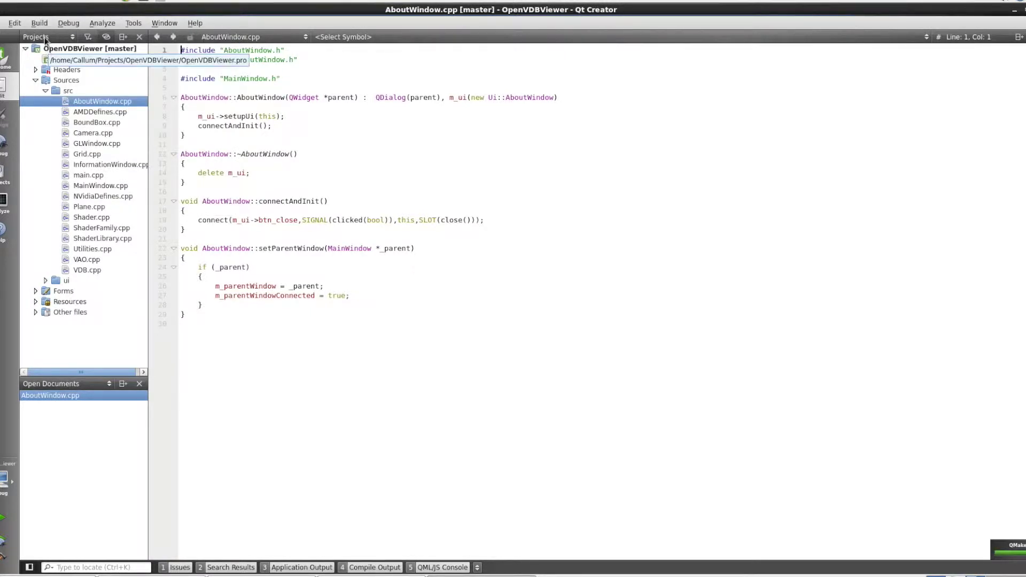
{"action": "left_click", "coordinate": [38, 23]}
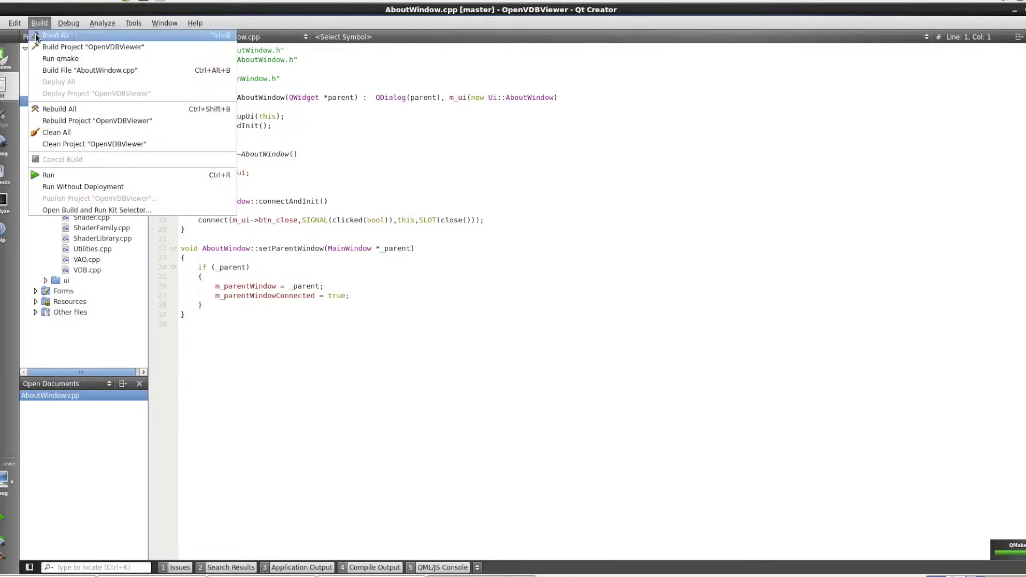
{"action": "left_click", "coordinate": [45, 48]}
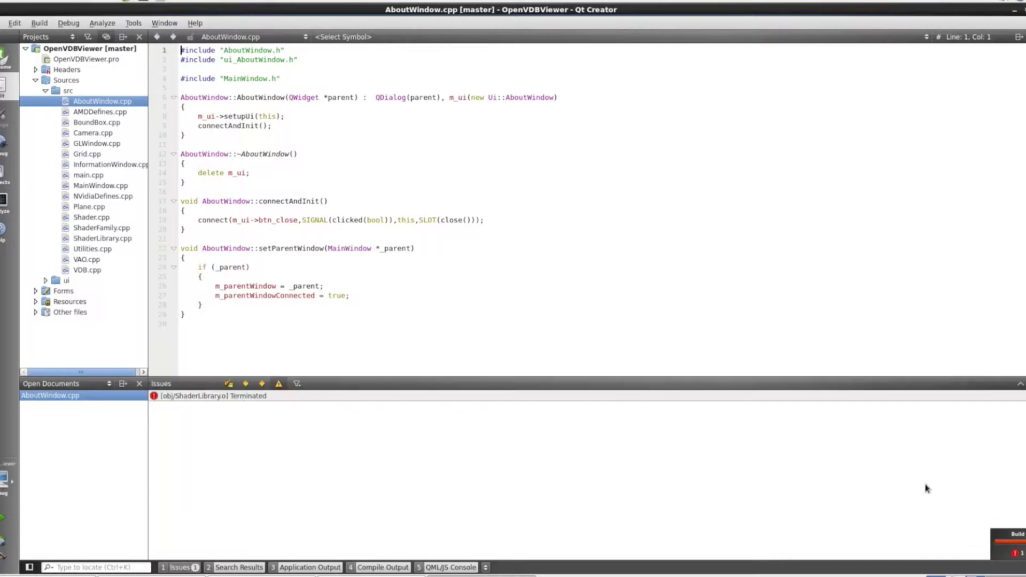
Set the make arguments of the Debug configuration's Make build step to -j8.
{"action": "left_click", "coordinate": [5, 174]}
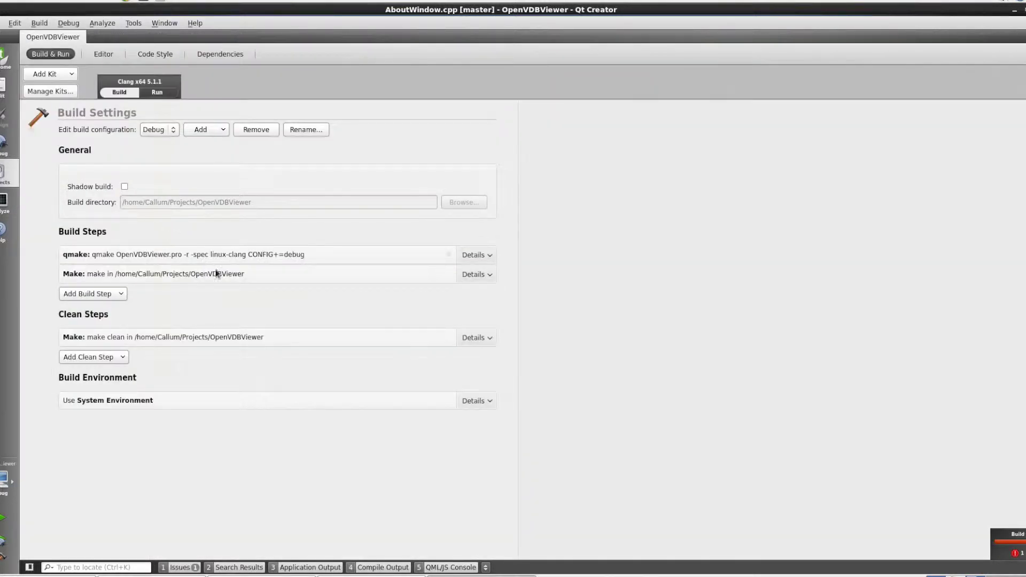
{"action": "left_click", "coordinate": [472, 274]}
{"action": "left_click", "coordinate": [254, 312]}
{"action": "type", "text": "-j8"}
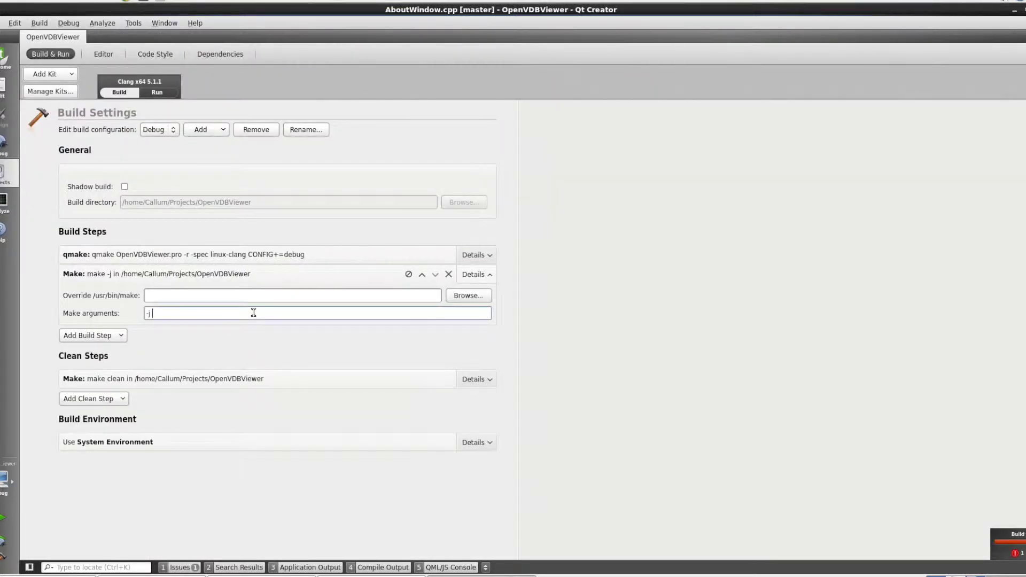
Return to the source editor, clean all build output and build the OpenVDBViewer project.
{"action": "left_click", "coordinate": [4, 86]}
{"action": "left_click", "coordinate": [39, 23]}
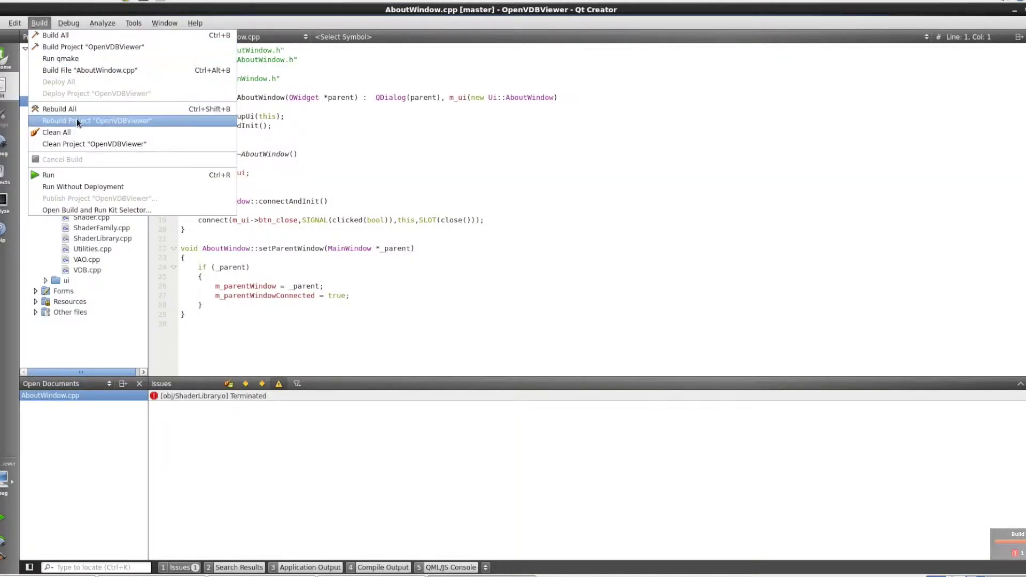
{"action": "left_click", "coordinate": [75, 132]}
{"action": "left_click", "coordinate": [40, 23]}
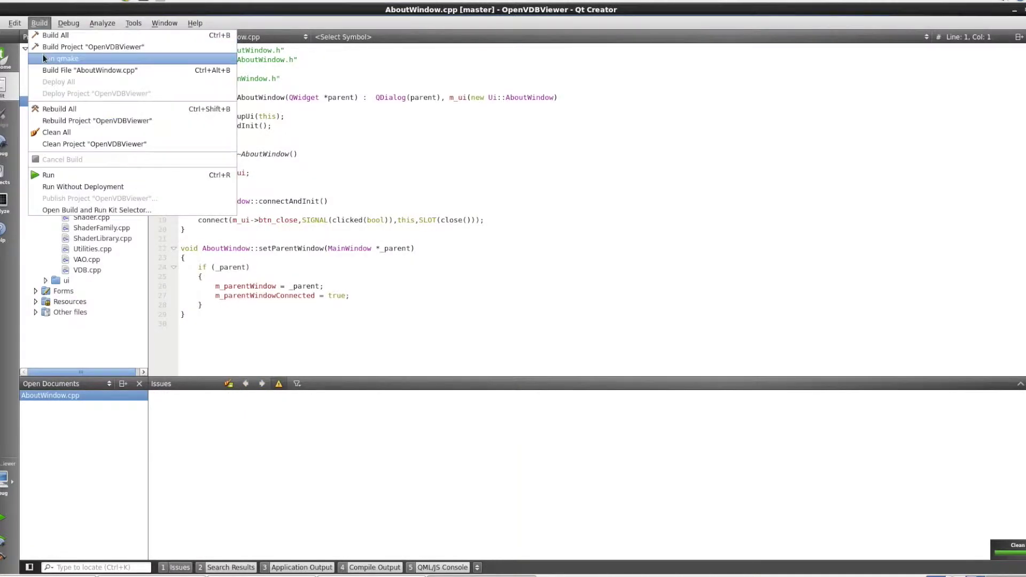
{"action": "left_click", "coordinate": [88, 46]}
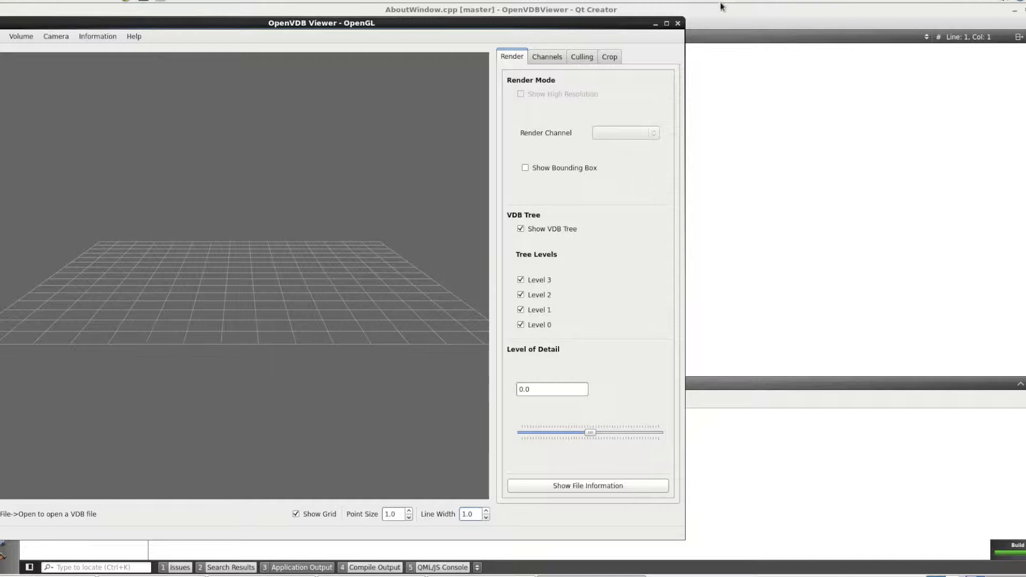
Move the OpenVDB Viewer window fully into view and maximize it.
{"action": "left_click_drag", "start_coordinate": [512, 25], "coordinate": [563, 35]}
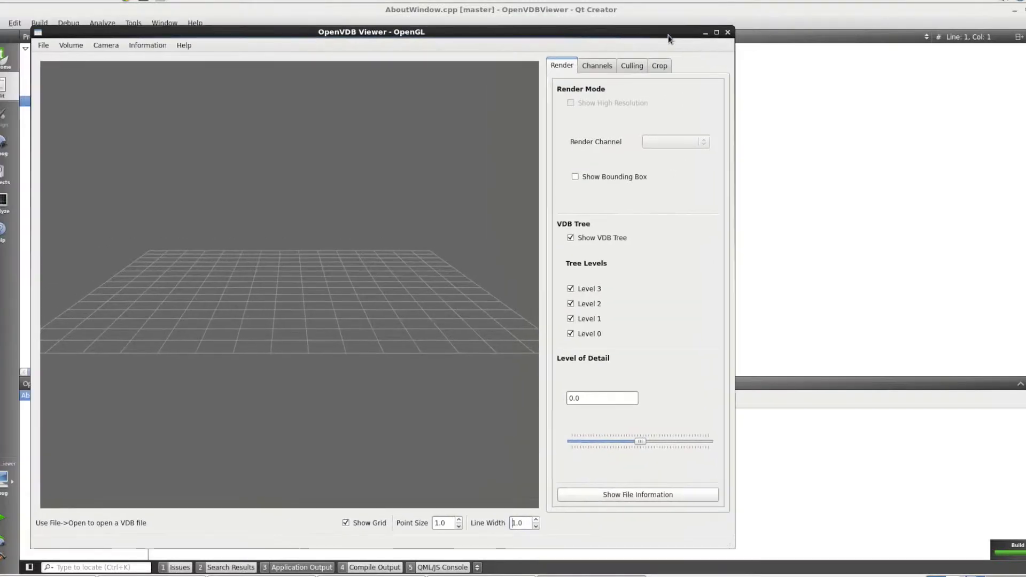
{"action": "left_click", "coordinate": [716, 33]}
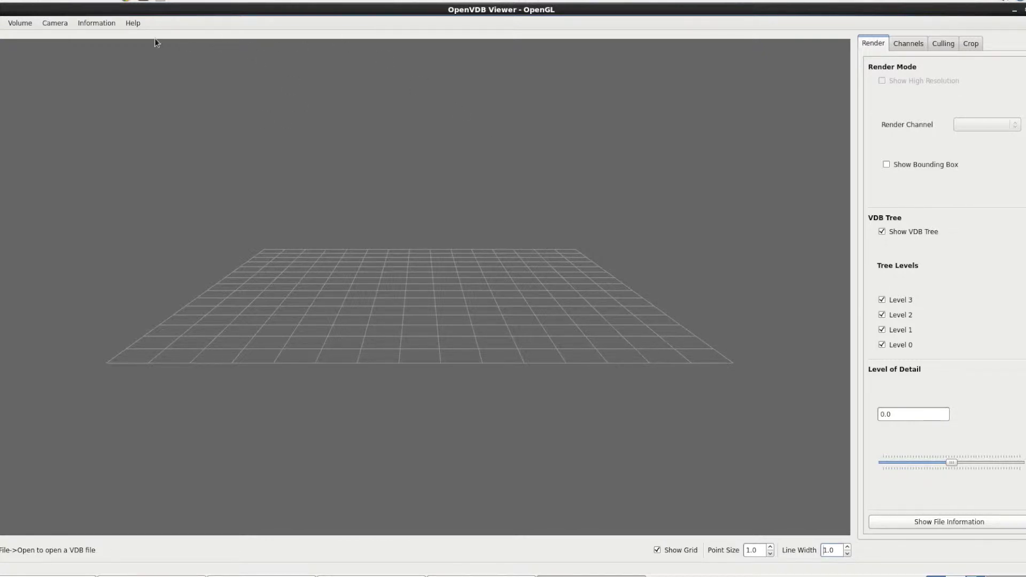
Examine the File, Volume, Camera and Help commands and the Render, Channels, Culling and Crop settings.
{"action": "left_click", "coordinate": [3, 24]}
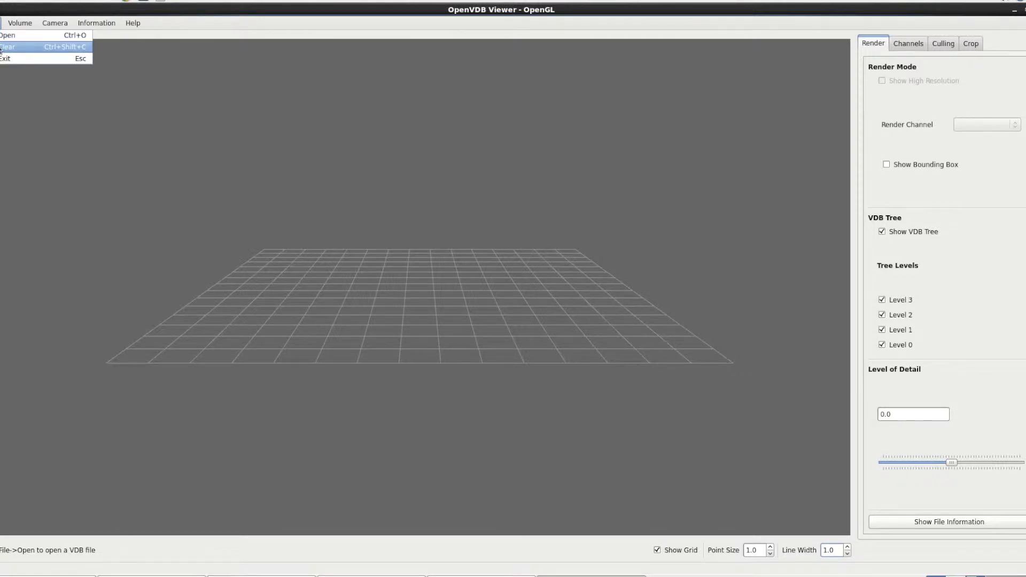
{"action": "mouse_move", "coordinate": [16, 24]}
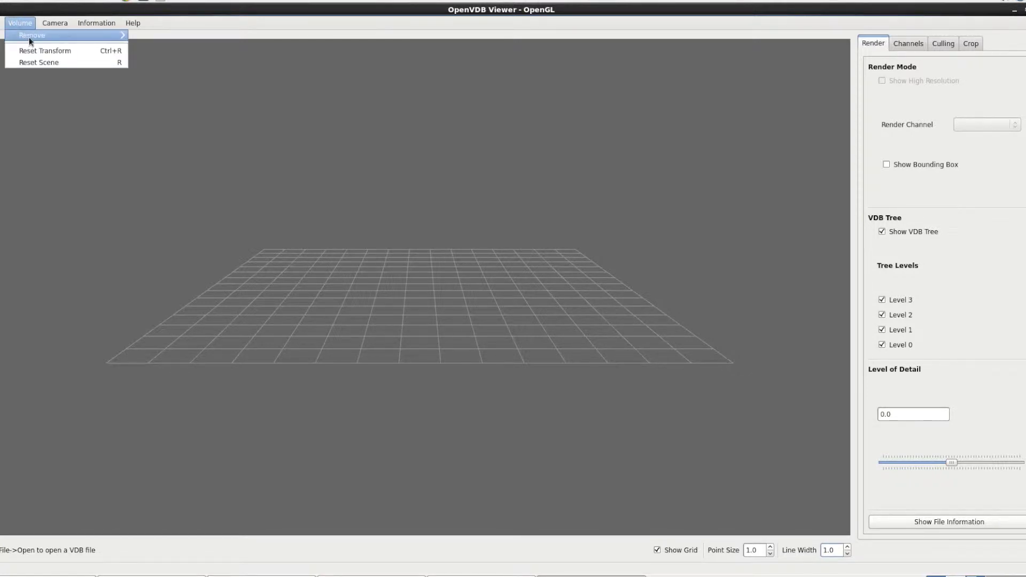
{"action": "mouse_move", "coordinate": [55, 24]}
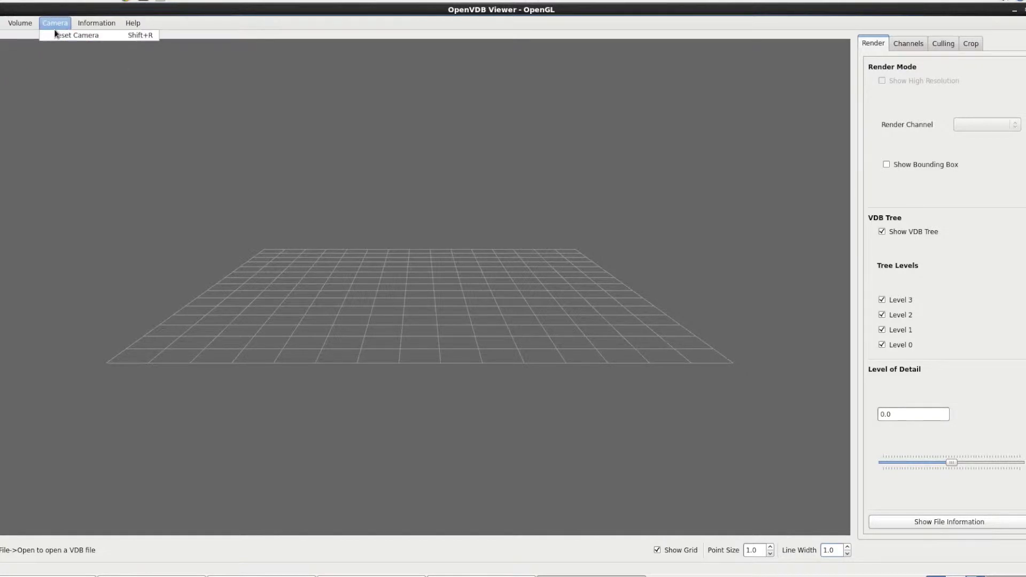
{"action": "mouse_move", "coordinate": [133, 23]}
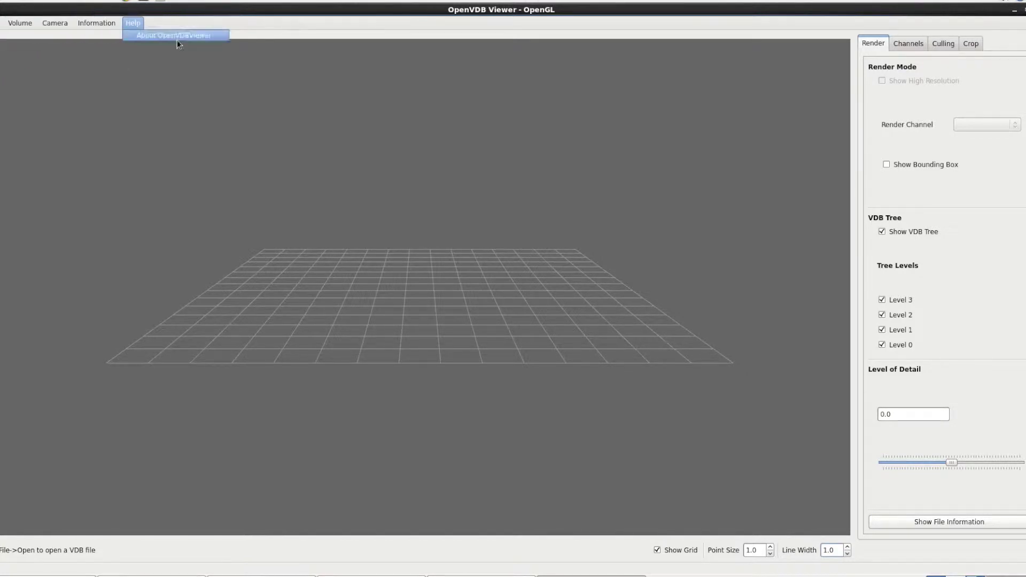
{"action": "left_click", "coordinate": [592, 76]}
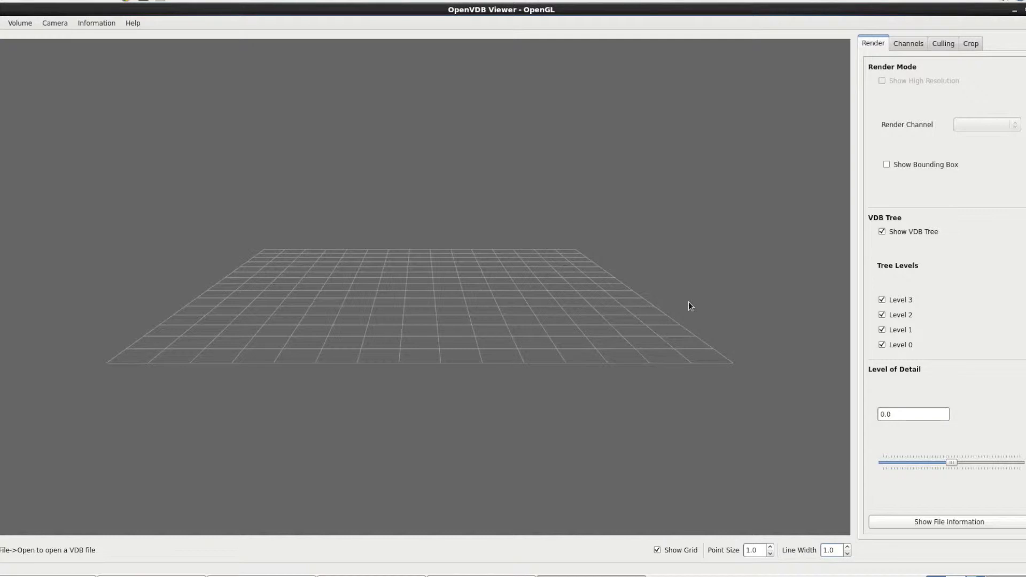
{"action": "left_click", "coordinate": [912, 50]}
{"action": "left_click", "coordinate": [935, 45]}
{"action": "left_click", "coordinate": [968, 46]}
{"action": "left_click", "coordinate": [867, 49]}
Show the About OpenVDBViewer information and close it again.
{"action": "left_click", "coordinate": [140, 23]}
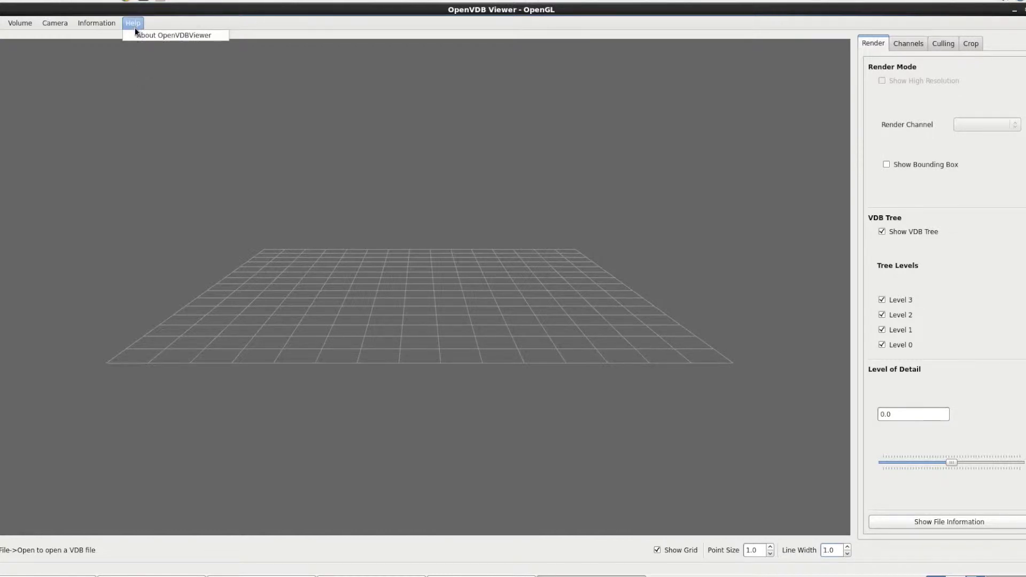
{"action": "left_click", "coordinate": [136, 34]}
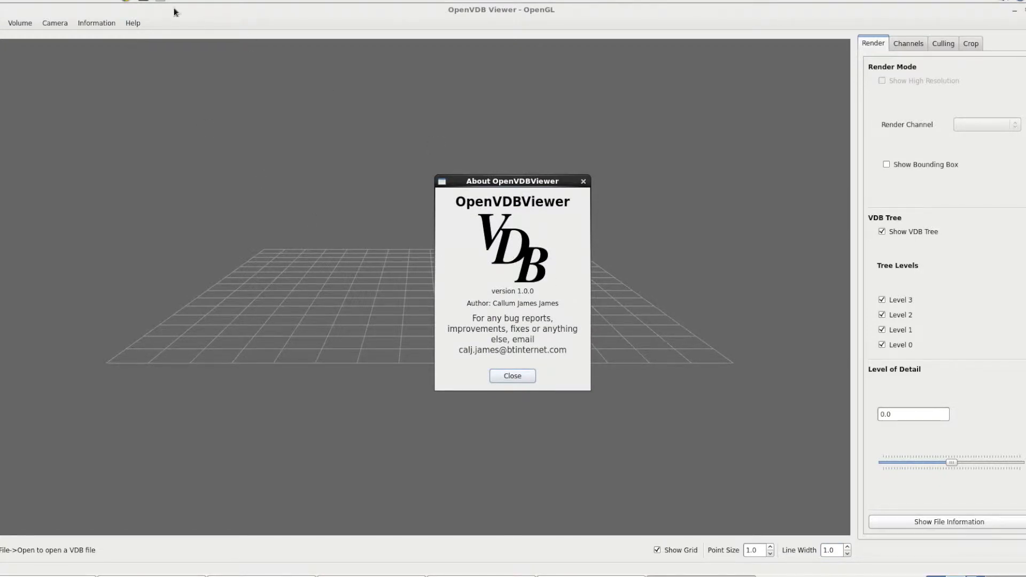
{"action": "left_click", "coordinate": [133, 24]}
{"action": "left_click", "coordinate": [160, 36]}
{"action": "left_click", "coordinate": [584, 182]}
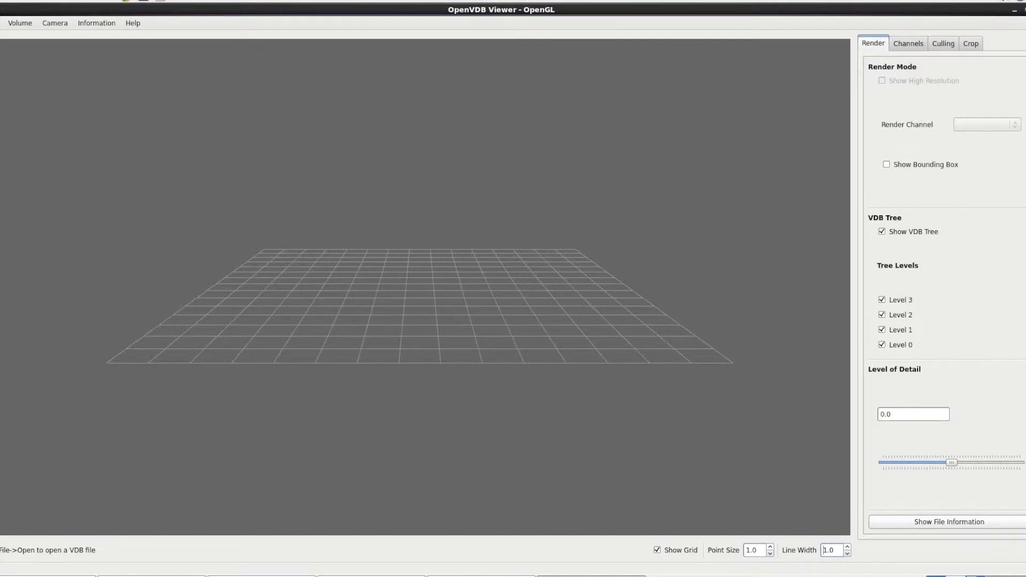
Switch to Chrome, move its window fully into view and bring up a new blank tab.
{"action": "key", "text": "alt+Tab"}
{"action": "left_click_drag", "start_coordinate": [484, 70], "coordinate": [399, 6]}
{"action": "left_click", "coordinate": [374, 19]}
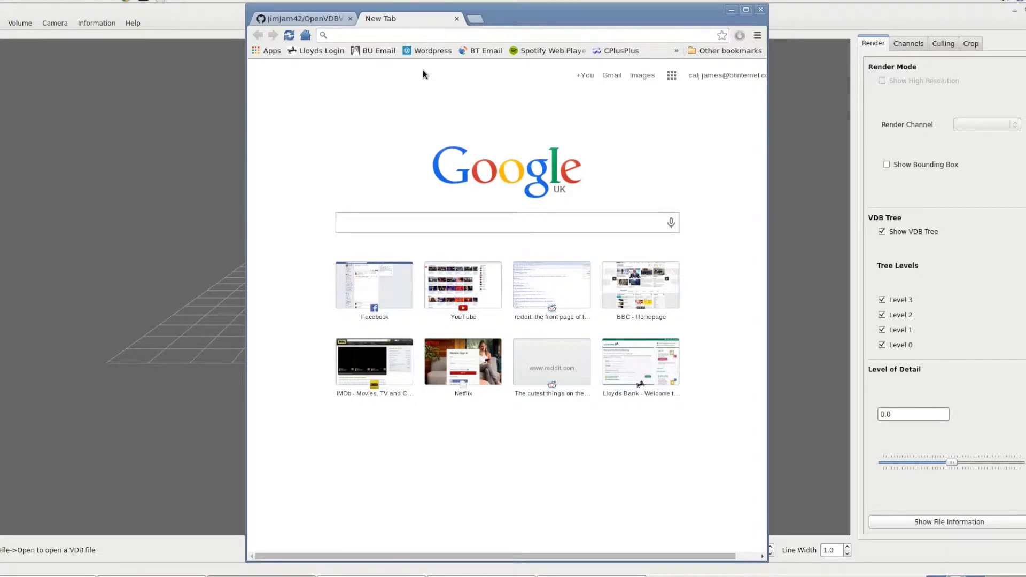
{"action": "type", "text": "www.openvdb/"}
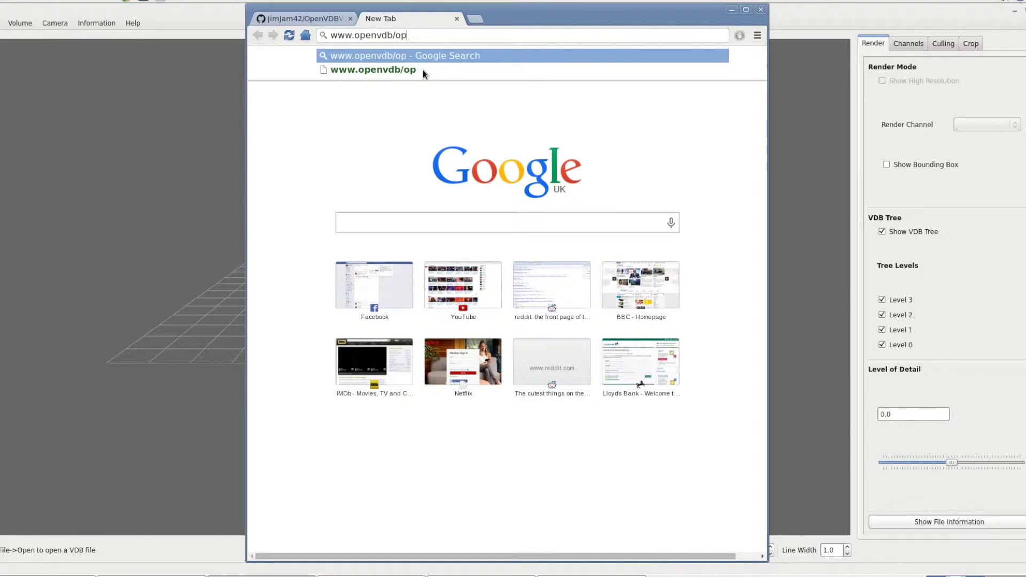
{"action": "key", "text": "BackSpace"}
{"action": "type", "text": ".org"}
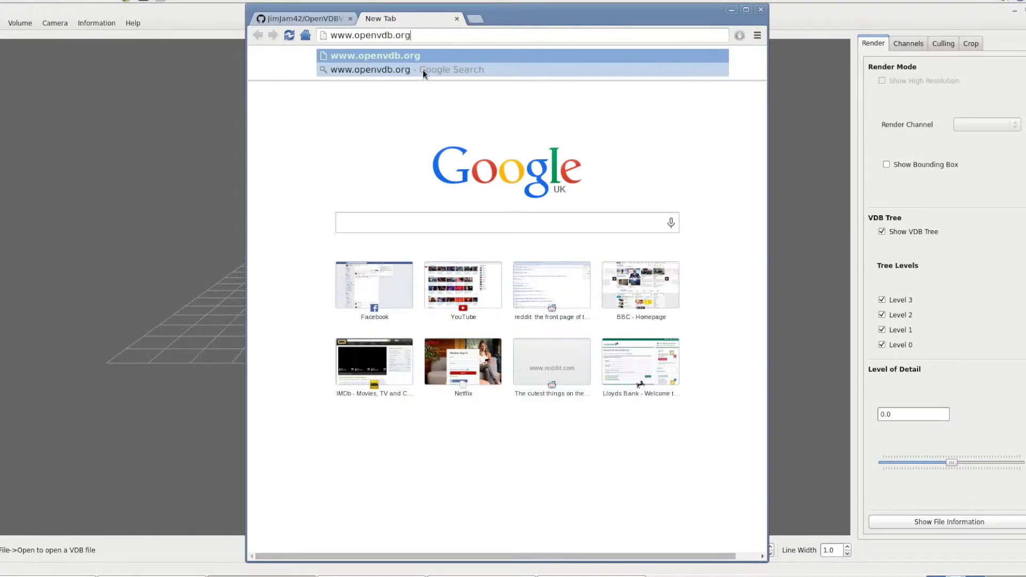
{"action": "type", "text": "/download"}
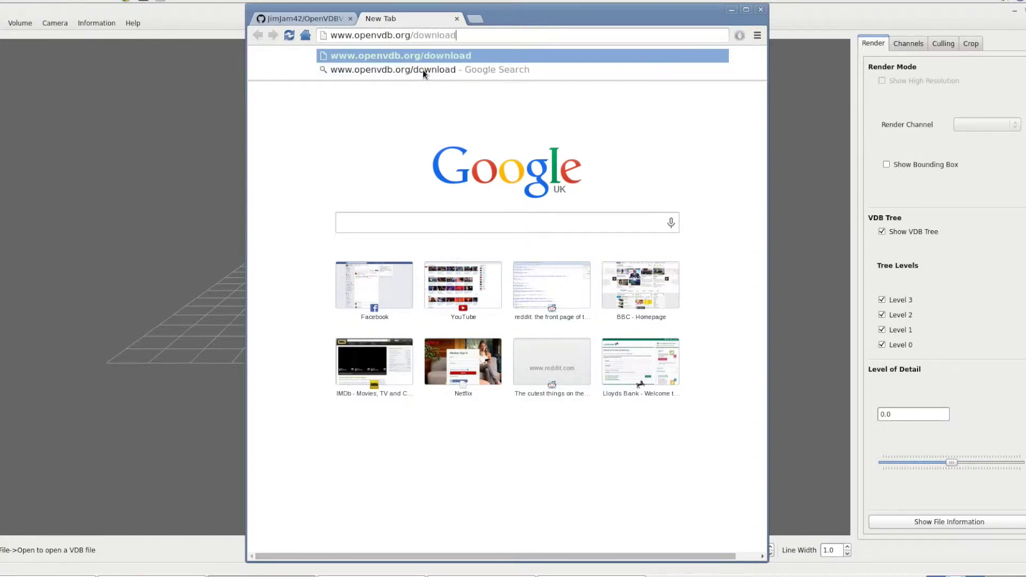
{"action": "type", "text": "s"}
{"action": "key", "text": "Return"}
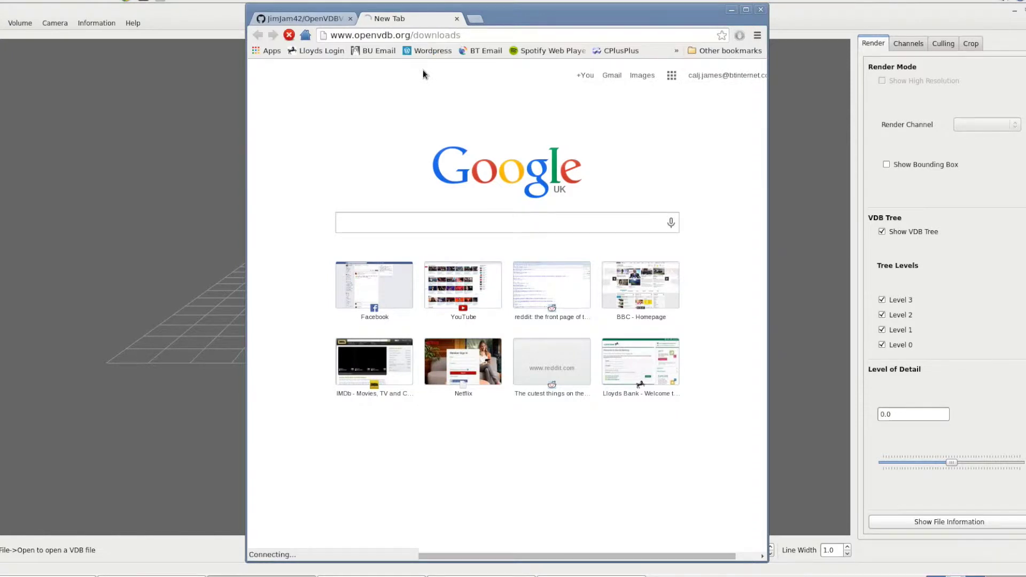
{"action": "left_click", "coordinate": [459, 40]}
{"action": "left_click", "coordinate": [458, 40]}
{"action": "key", "text": "BackSpace"}
{"action": "key", "text": "Return"}
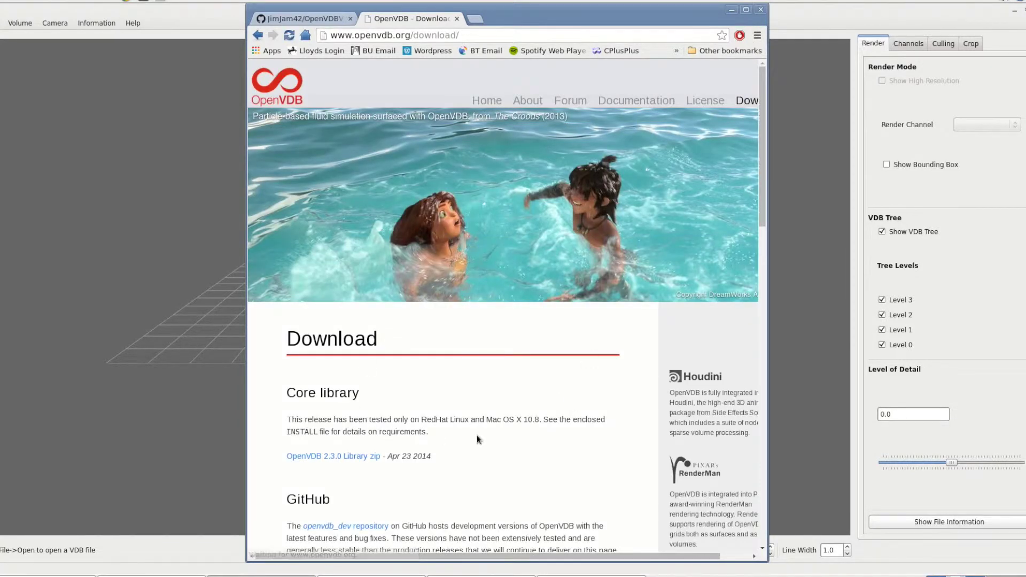
Download the utahteapot.vdb and smoke2.vdb archives from the Sample models section of the OpenVDB page.
{"action": "scroll", "coordinate": [477, 430], "scroll_direction": "down", "scroll_amount": 5}
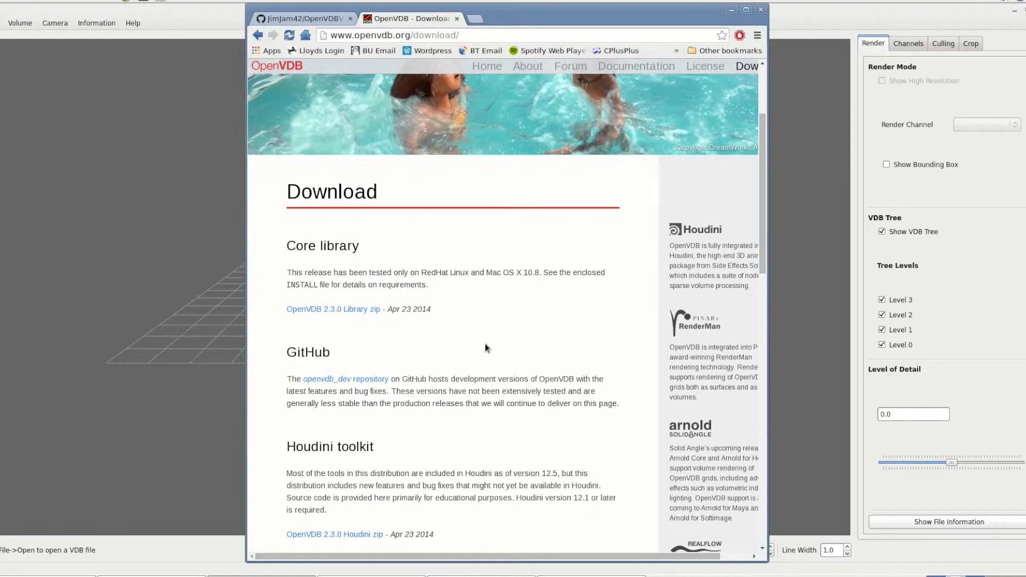
{"action": "scroll", "coordinate": [475, 424], "scroll_direction": "down", "scroll_amount": 7}
{"action": "scroll", "coordinate": [538, 348], "scroll_direction": "down", "scroll_amount": 8}
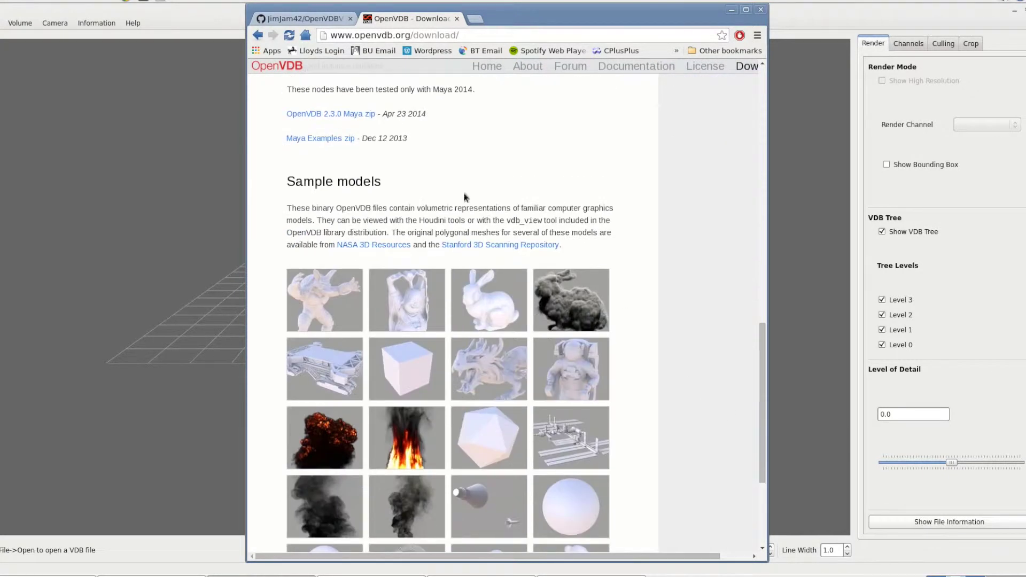
{"action": "mouse_move", "coordinate": [501, 352]}
{"action": "scroll", "coordinate": [502, 353], "scroll_direction": "down", "scroll_amount": 4}
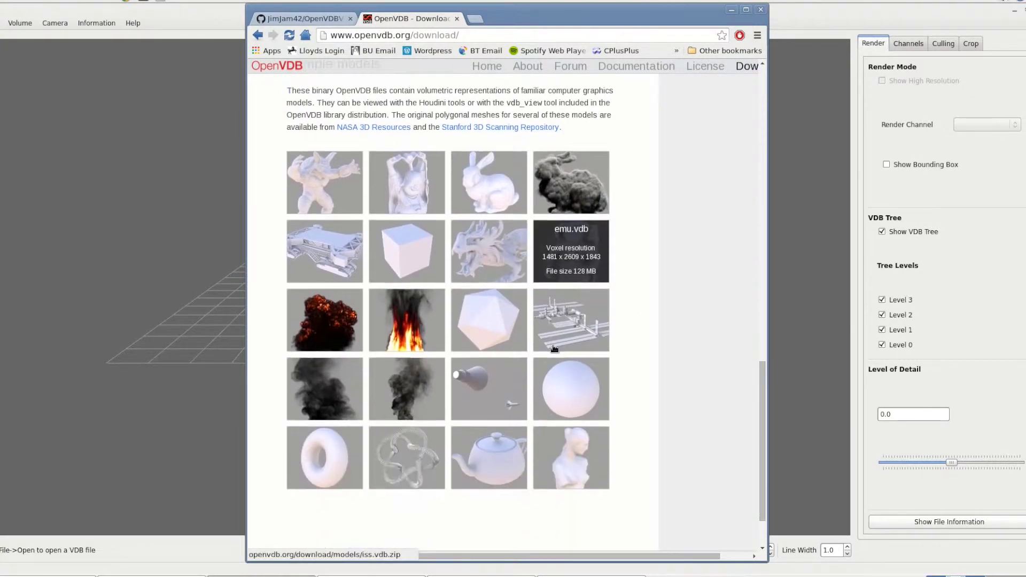
{"action": "scroll", "coordinate": [614, 395], "scroll_direction": "down", "scroll_amount": 3}
{"action": "scroll", "coordinate": [657, 431], "scroll_direction": "up", "scroll_amount": 1}
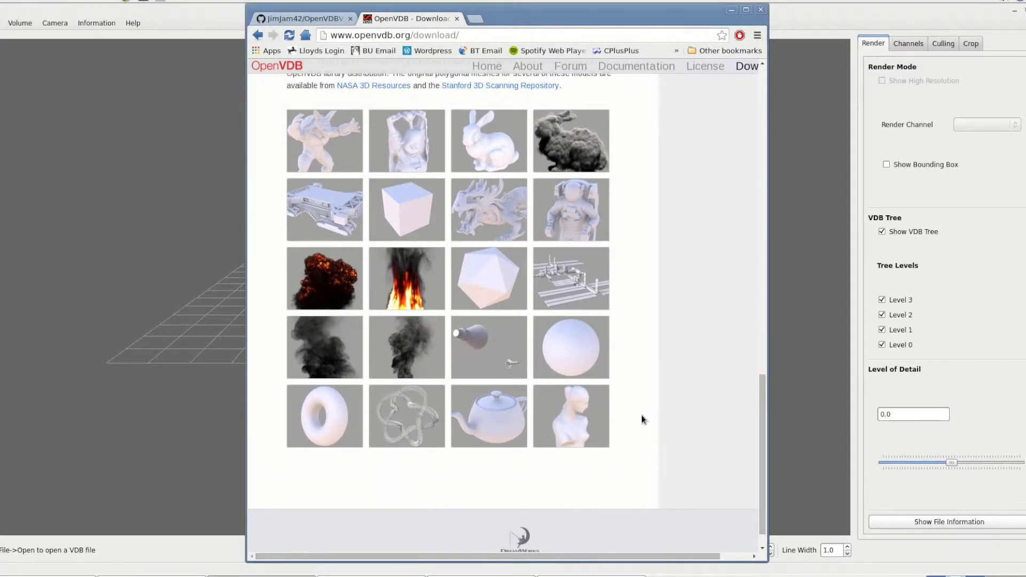
{"action": "mouse_move", "coordinate": [485, 422]}
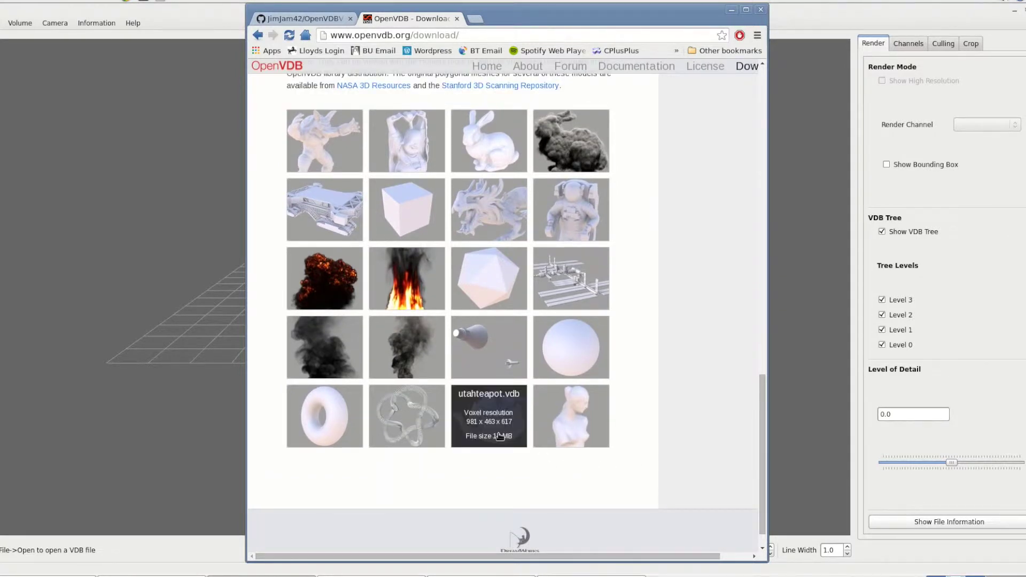
{"action": "left_click", "coordinate": [485, 422]}
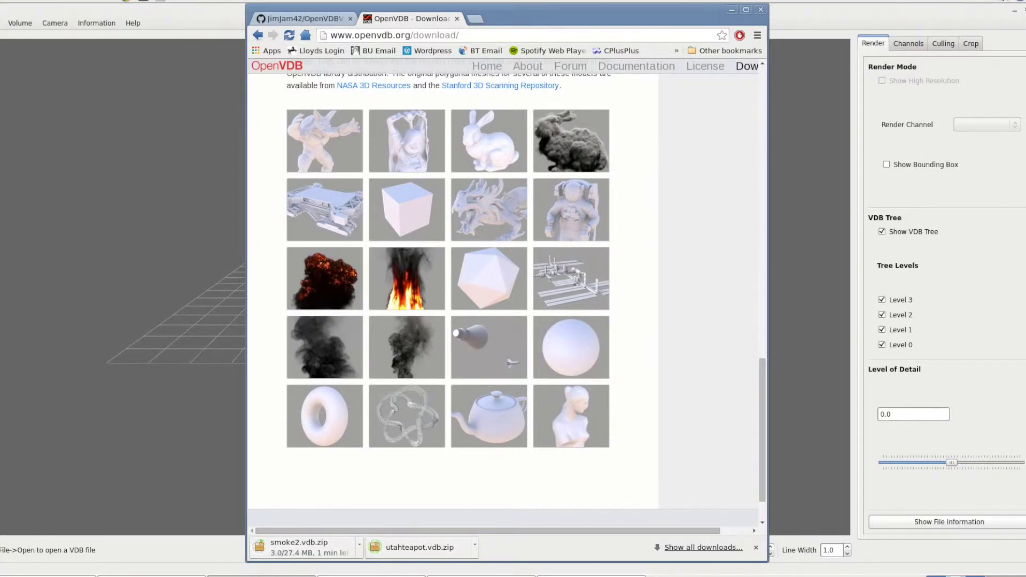
Switch to the terminal, change to the Desktop directory and list its contents.
{"action": "key", "text": "alt+Tab"}
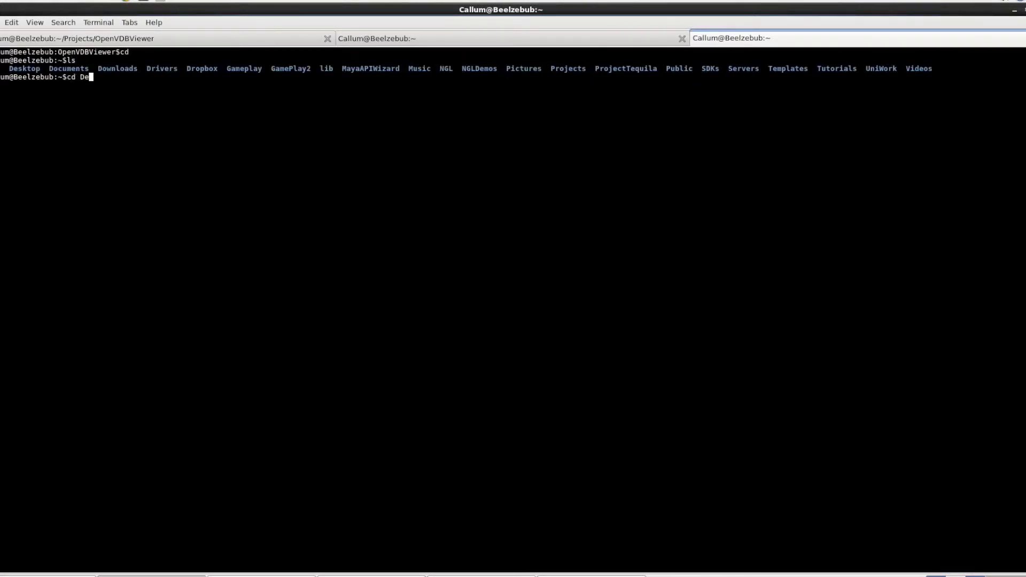
{"action": "key", "text": "Tab"}
{"action": "key", "text": "Return"}
{"action": "type", "text": "ls"}
{"action": "key", "text": "Return"}
Move utahteapot.vdb.zip from ~/Downloads into the current Desktop directory.
{"action": "type", "text": "m@Beelzebub:Desktop$m"}
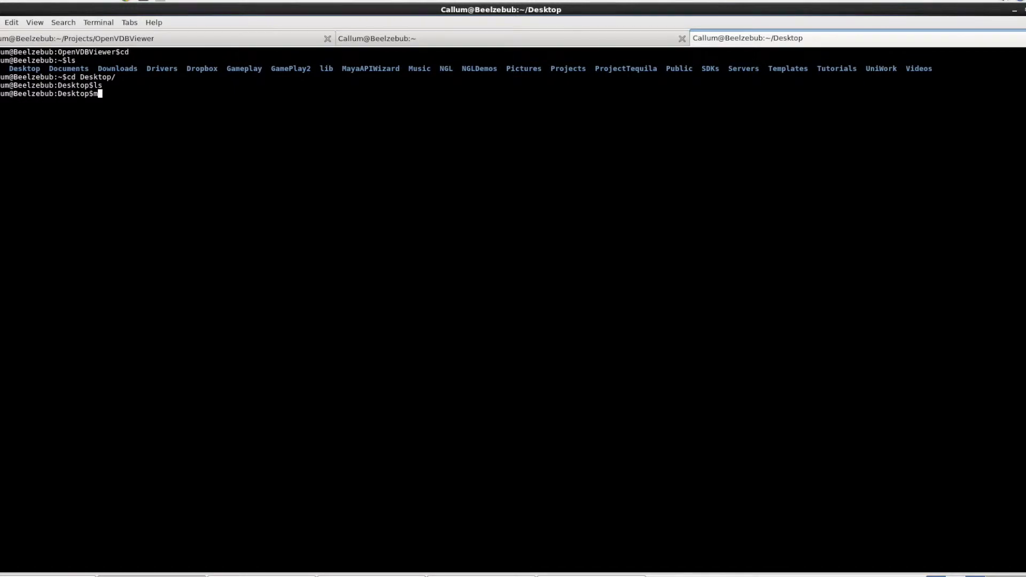
{"action": "type", "text": "v ~/Dow"}
{"action": "key", "text": "Tab"}
{"action": "key", "text": "Tab"}
{"action": "key", "text": "Tab"}
{"action": "key", "text": "Tab"}
{"action": "key", "text": "Tab"}
{"action": "key", "text": "Tab"}
{"action": "key", "text": "Tab"}
{"action": "type", "text": "ut"}
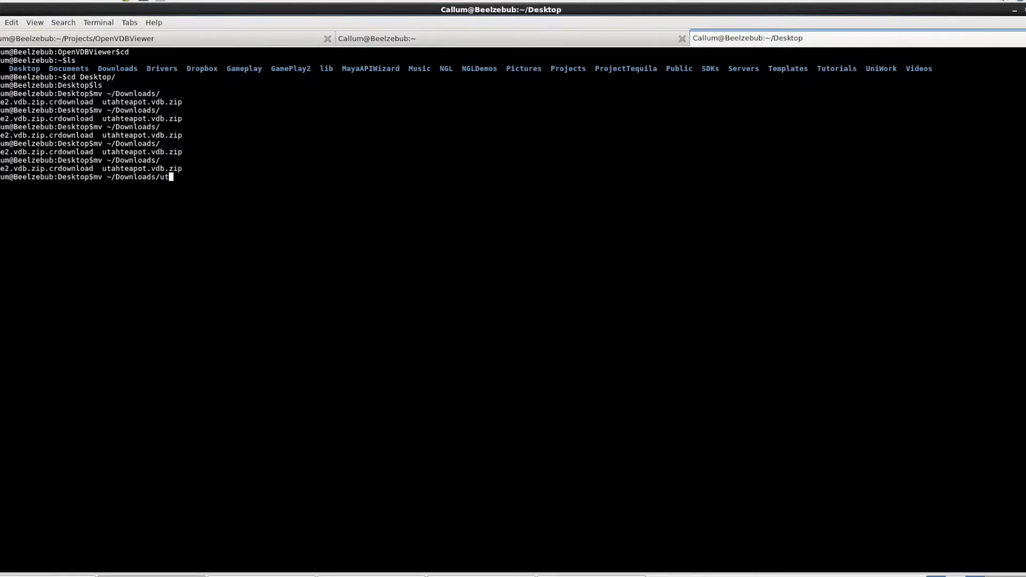
{"action": "key", "text": "Tab"}
{"action": "type", "text": "."}
{"action": "key", "text": "Return"}
Unzip utahteapot.vdb.zip on the Desktop and remove the archive.
{"action": "type", "text": "u"}
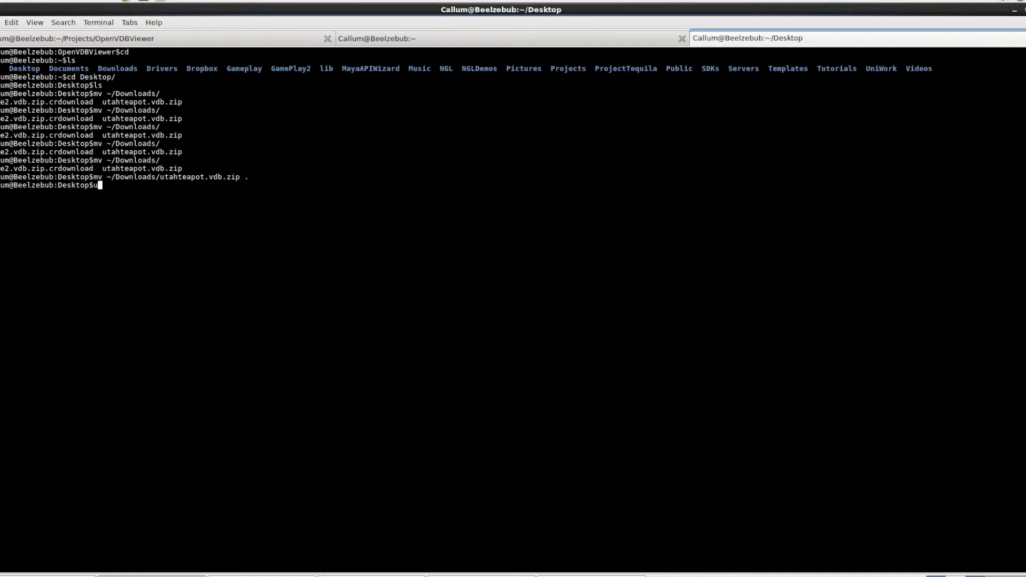
{"action": "type", "text": "nzip u"}
{"action": "key", "text": "Tab"}
{"action": "key", "text": "Return"}
{"action": "type", "text": "rm utahteapot.vdb.zip"}
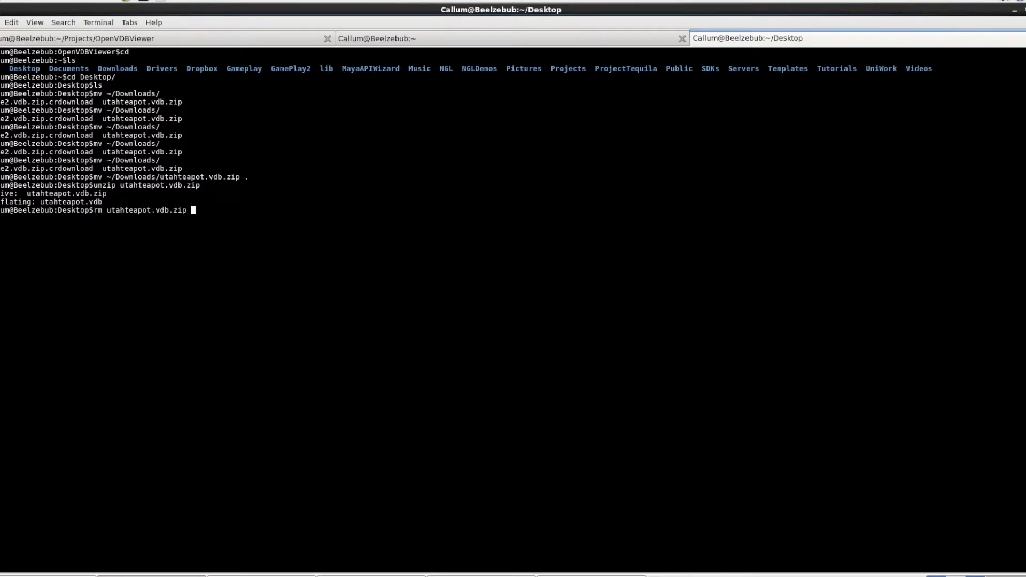
{"action": "key", "text": "Return"}
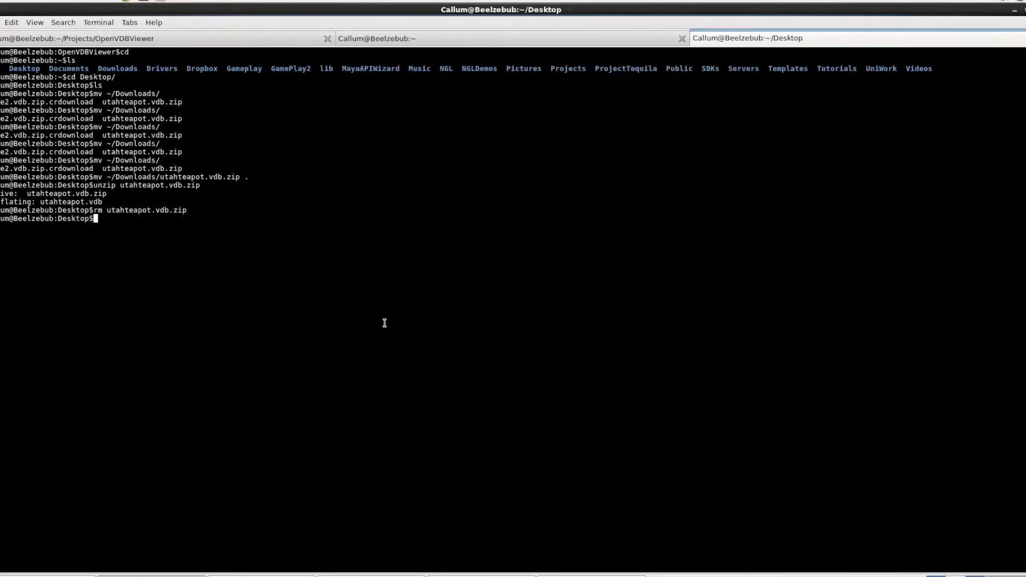
Move smoke2.vdb.zip from ~/Downloads to the Desktop directory and unzip it there.
{"action": "type", "text": "mv ~/Do"}
{"action": "key", "text": "Tab"}
{"action": "type", "text": "unzip"}
{"action": "type", "text": "*.zi"}
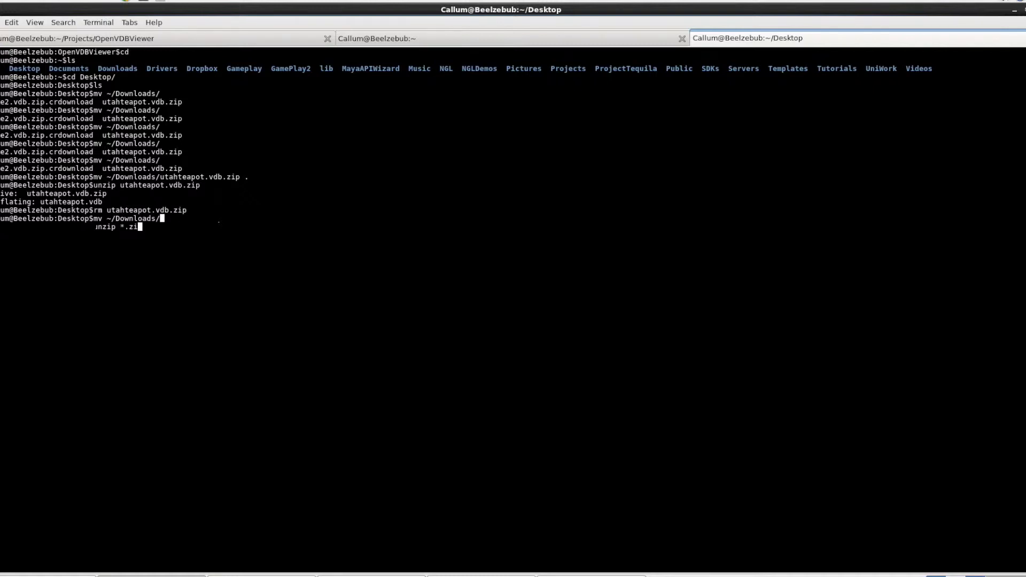
{"action": "type", "text": "p"}
{"action": "key", "text": "Tab"}
{"action": "key", "text": "Return"}
List the Desktop directory, remove the smoke2.vdb.zip archive and list the directory again.
{"action": "type", "text": "ls"}
{"action": "key", "text": "Return"}
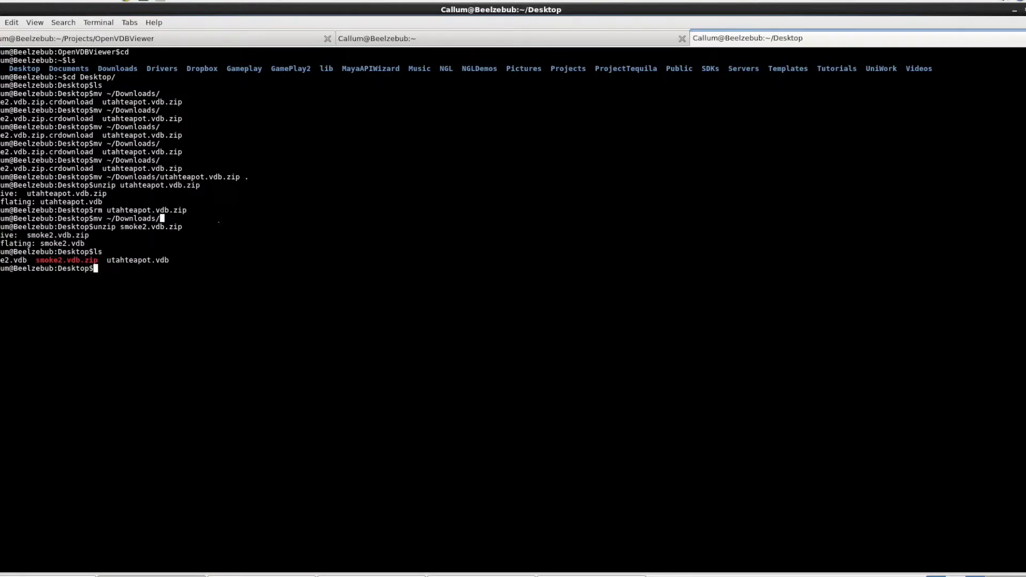
{"action": "type", "text": "rm *.zip"}
{"action": "key", "text": "Tab"}
{"action": "key", "text": "Return"}
{"action": "type", "text": "ls"}
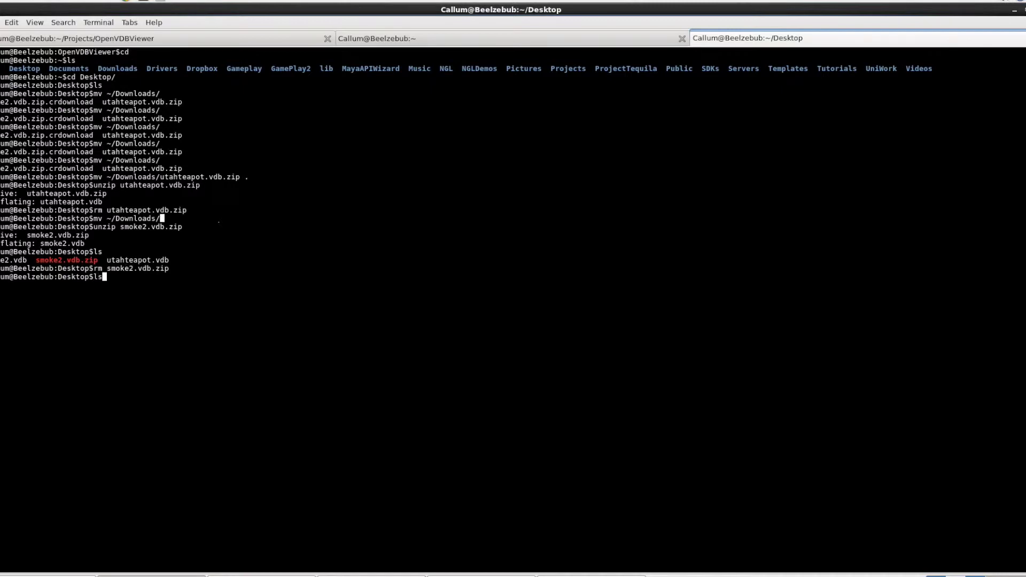
{"action": "key", "text": "Return"}
Switch to OpenVDB Viewer and open utahteapot.vdb from the Desktop folder, accepting the loading of its high-resolution data.
{"action": "key", "text": "alt+Tab"}
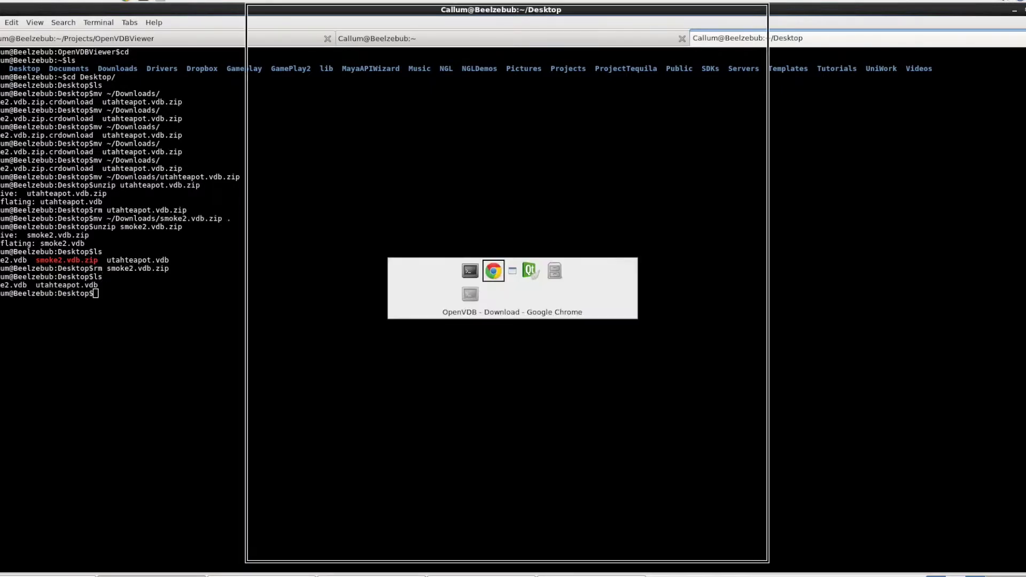
{"action": "key", "text": "alt+Tab"}
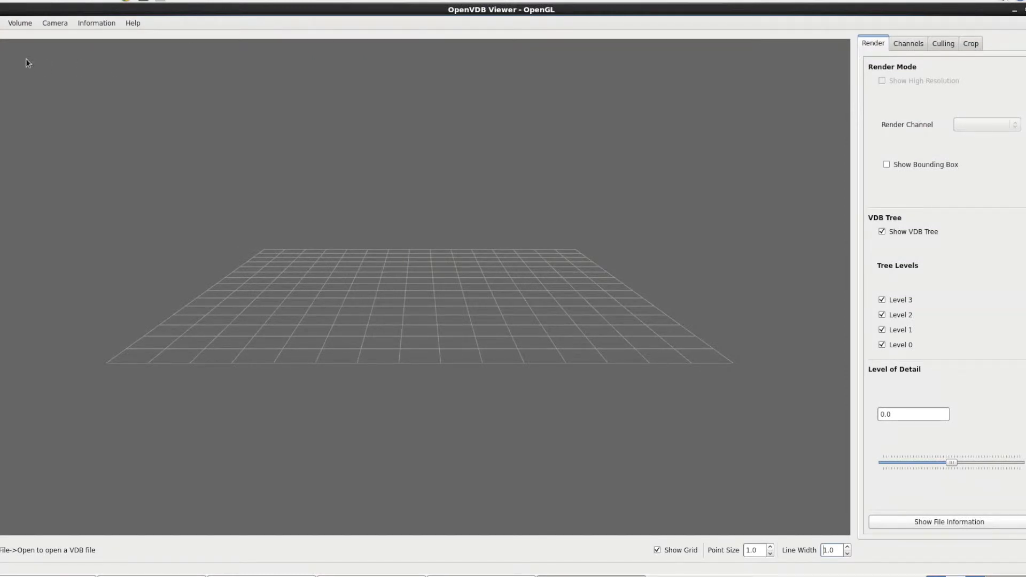
{"action": "left_click", "coordinate": [0, 23]}
{"action": "left_click", "coordinate": [288, 162]}
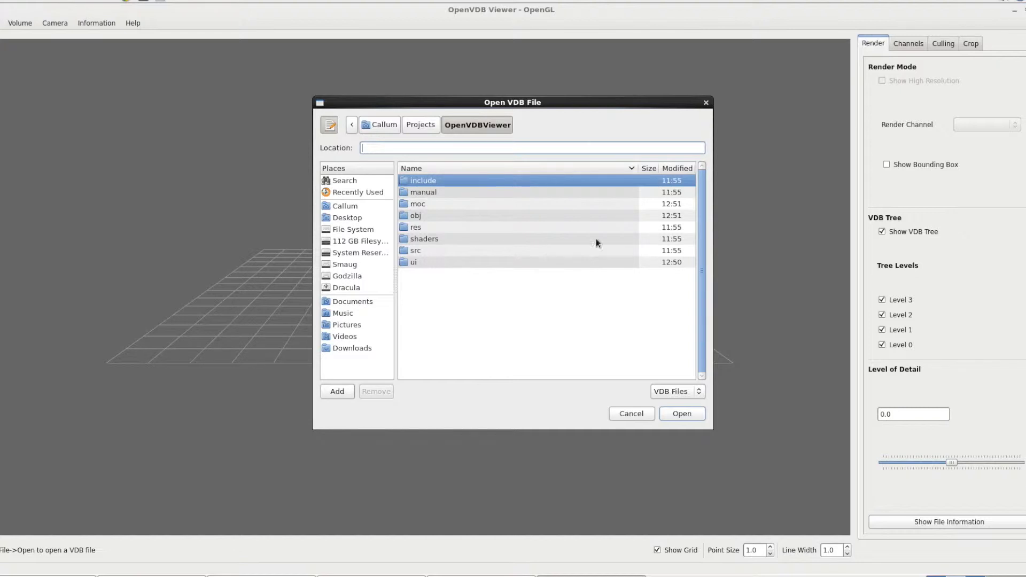
{"action": "left_click", "coordinate": [358, 218]}
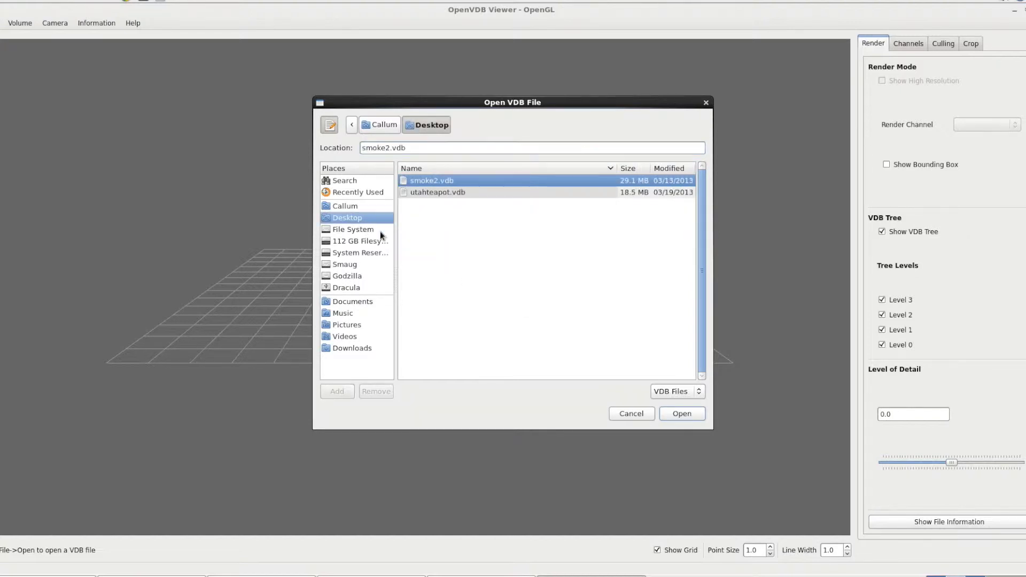
{"action": "left_click", "coordinate": [476, 193]}
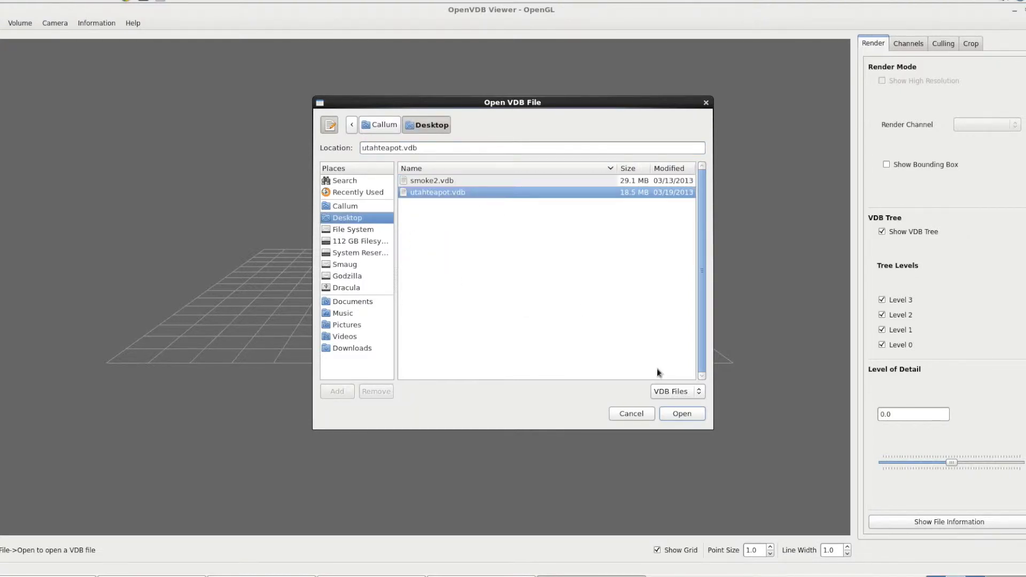
{"action": "left_click", "coordinate": [692, 414]}
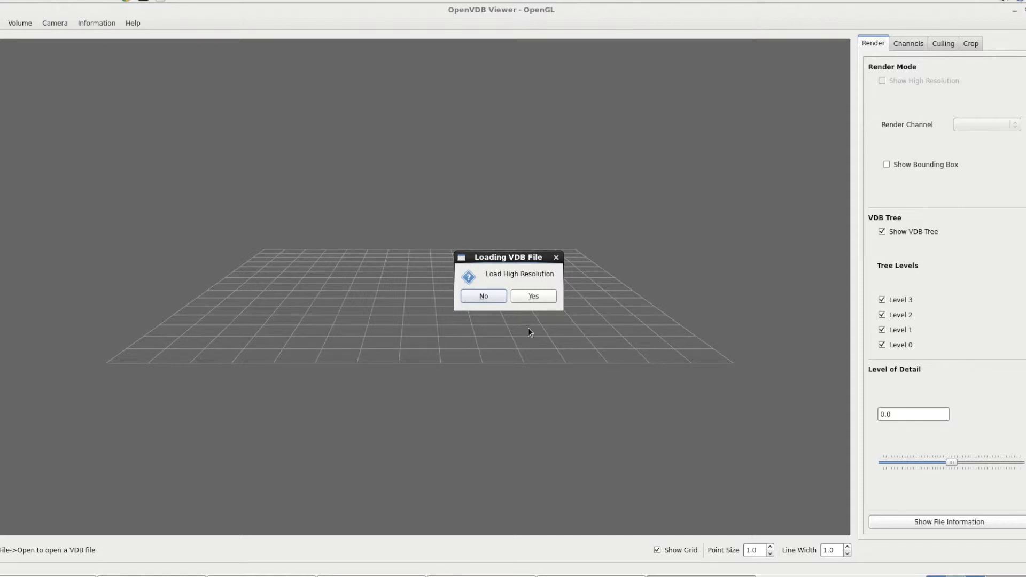
{"action": "left_click", "coordinate": [528, 297]}
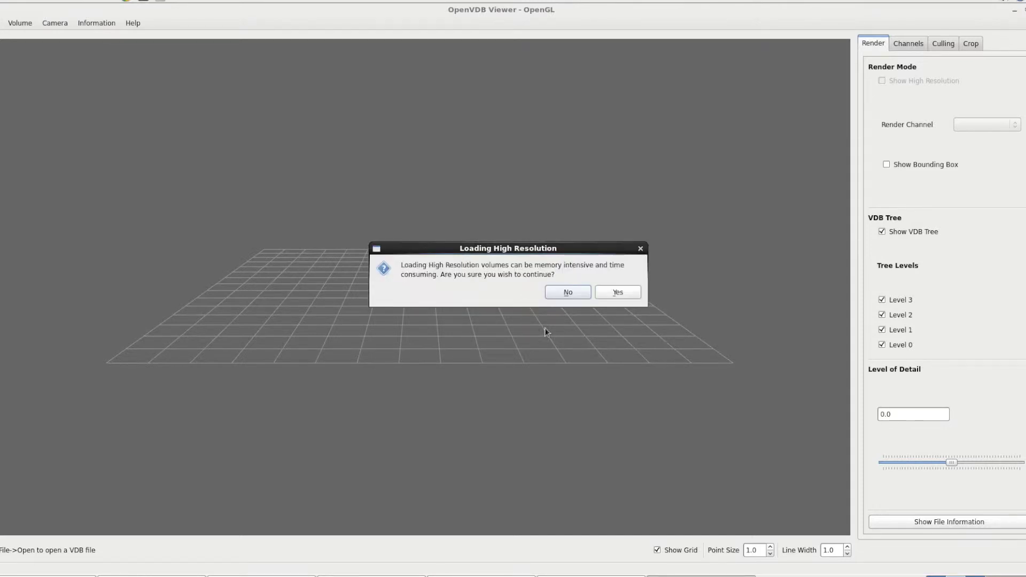
{"action": "left_click", "coordinate": [633, 294]}
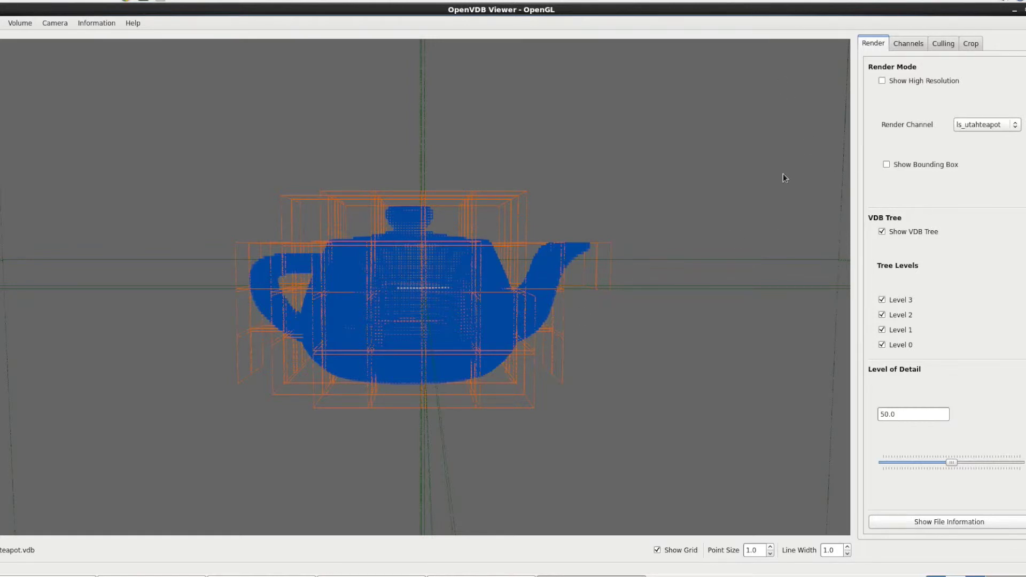
Try the high-resolution display of the teapot and toggle the VDB tree, ending with high resolution switched off.
{"action": "left_click", "coordinate": [909, 82]}
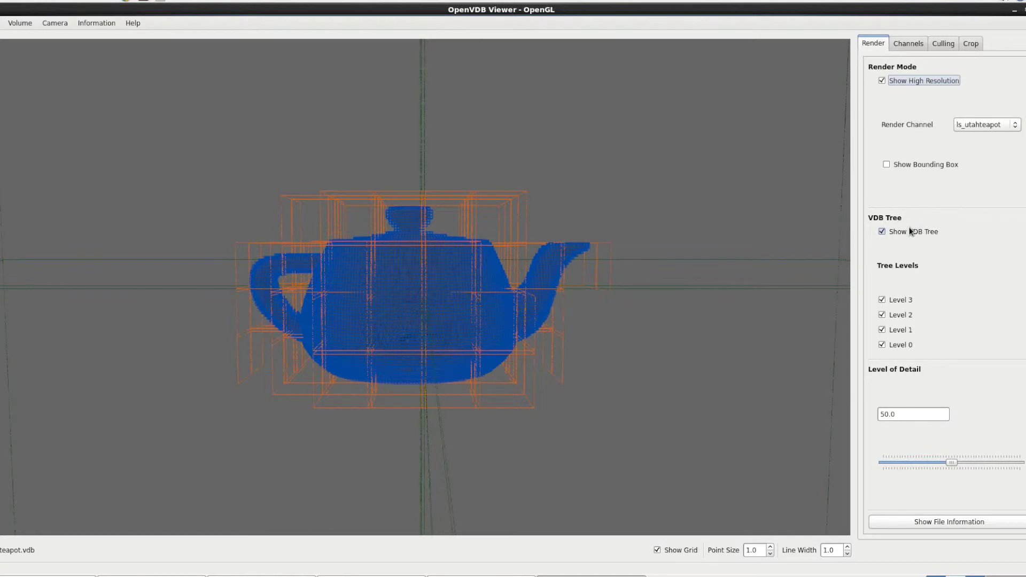
{"action": "left_click", "coordinate": [910, 231]}
{"action": "left_click", "coordinate": [910, 232]}
{"action": "left_click", "coordinate": [911, 81]}
Examine the teapot and its VDB tree from several angles and distances.
{"action": "left_click_drag", "start_coordinate": [637, 351], "coordinate": [629, 273]}
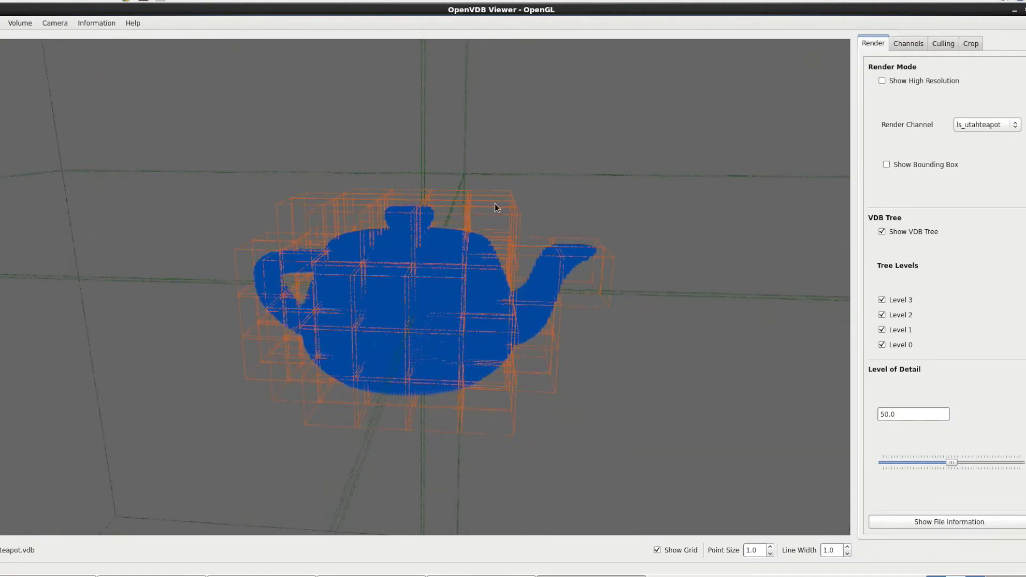
{"action": "mouse_move", "coordinate": [497, 287]}
{"action": "left_mouse_down"}
{"action": "mouse_move", "coordinate": [419, 298]}
{"action": "mouse_move", "coordinate": [492, 227]}
{"action": "mouse_move", "coordinate": [472, 220]}
{"action": "mouse_move", "coordinate": [545, 303]}
{"action": "mouse_move", "coordinate": [476, 355]}
{"action": "mouse_move", "coordinate": [483, 278]}
{"action": "mouse_move", "coordinate": [537, 344]}
{"action": "mouse_move", "coordinate": [457, 305]}
{"action": "mouse_move", "coordinate": [499, 279]}
{"action": "mouse_move", "coordinate": [511, 284]}
{"action": "mouse_move", "coordinate": [502, 270]}
{"action": "left_mouse_up"}
{"action": "left_click_drag", "start_coordinate": [463, 319], "coordinate": [508, 283]}
{"action": "scroll", "coordinate": [508, 283], "scroll_direction": "up", "scroll_amount": 5}
{"action": "scroll", "coordinate": [520, 286], "scroll_direction": "down", "scroll_amount": 8}
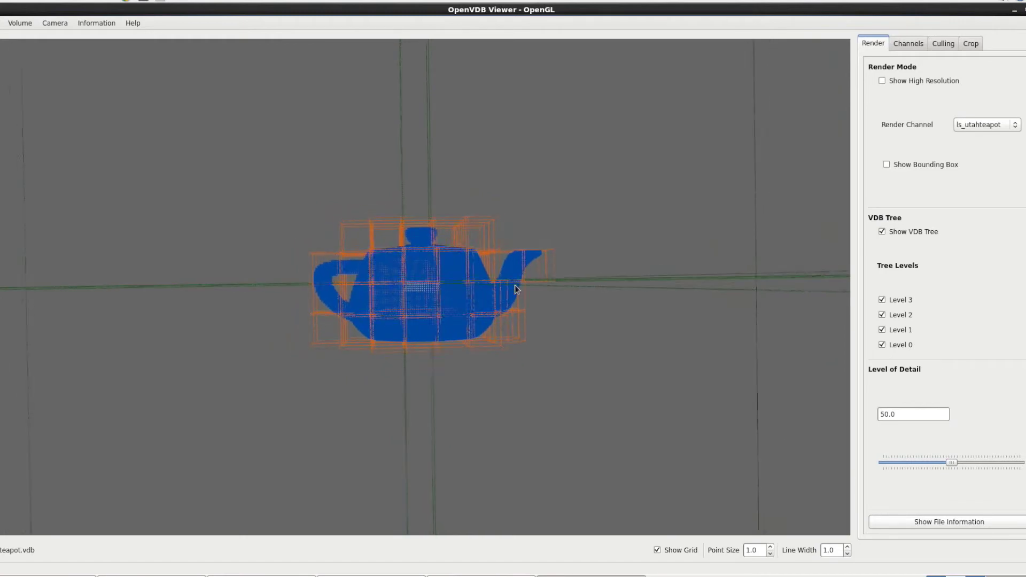
{"action": "scroll", "coordinate": [516, 289], "scroll_direction": "up", "scroll_amount": 5}
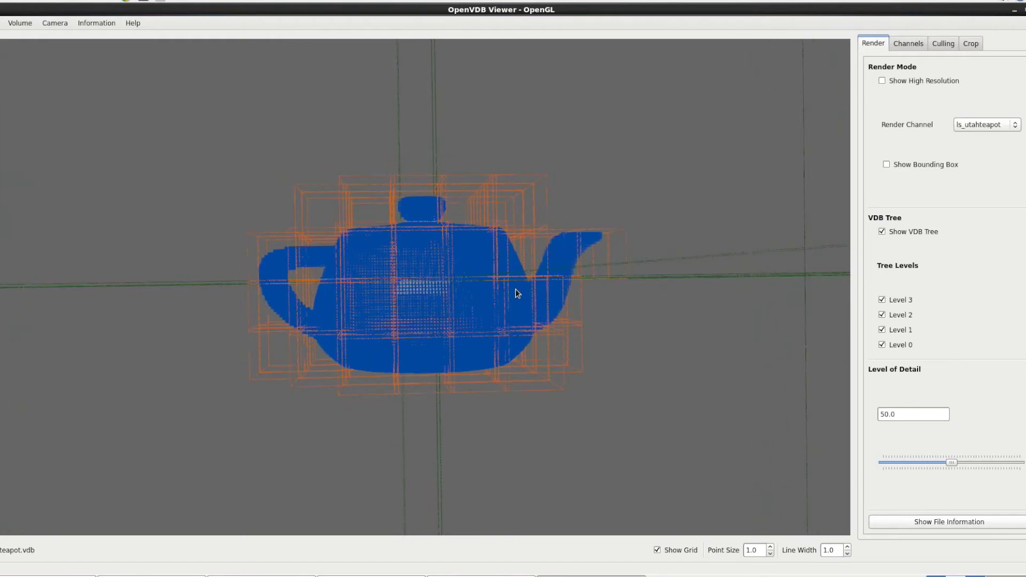
{"action": "left_click_drag", "start_coordinate": [522, 309], "coordinate": [580, 392]}
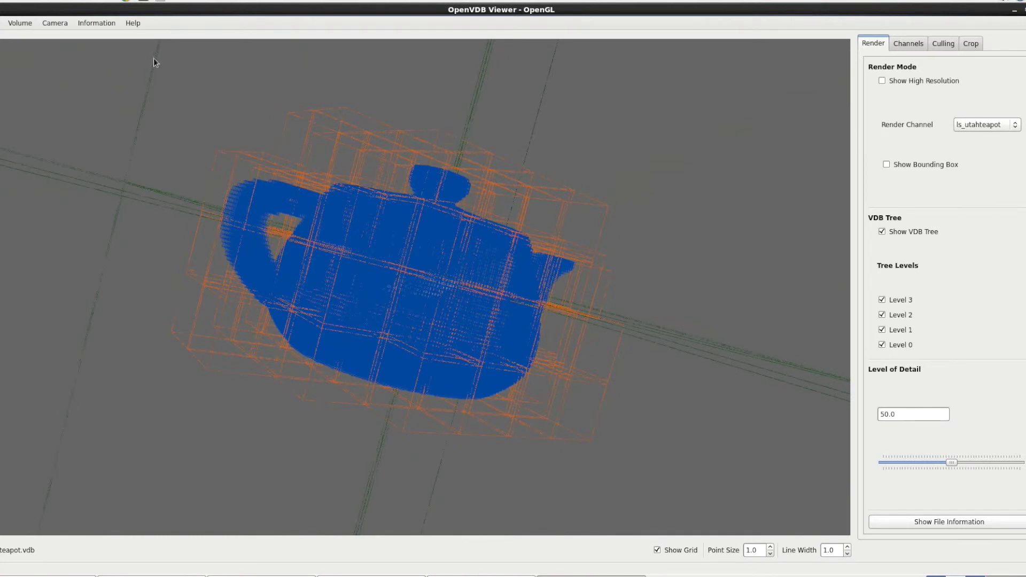
Reset the camera and reset the teapot volume's transform.
{"action": "left_click", "coordinate": [59, 27]}
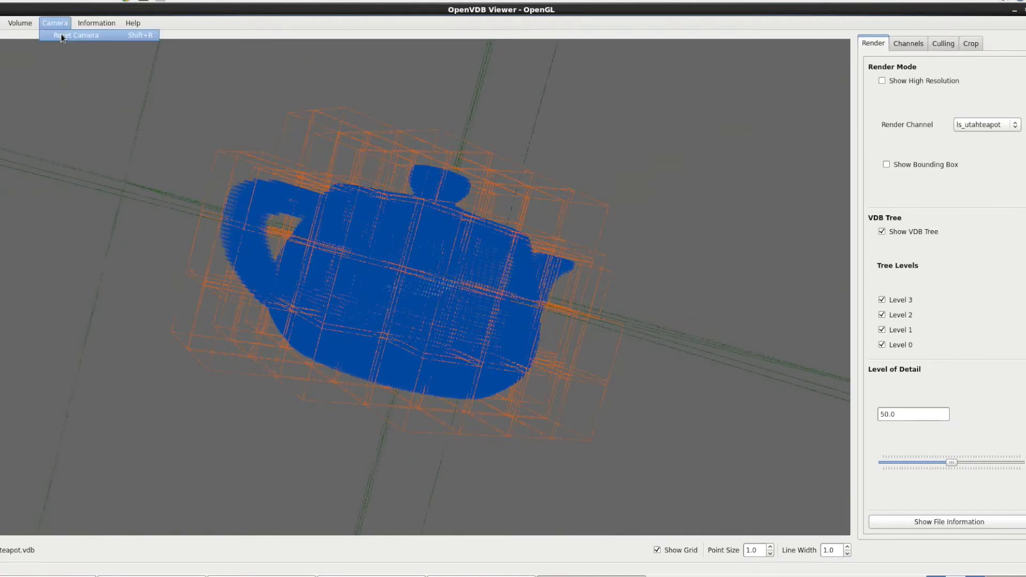
{"action": "left_click", "coordinate": [61, 35]}
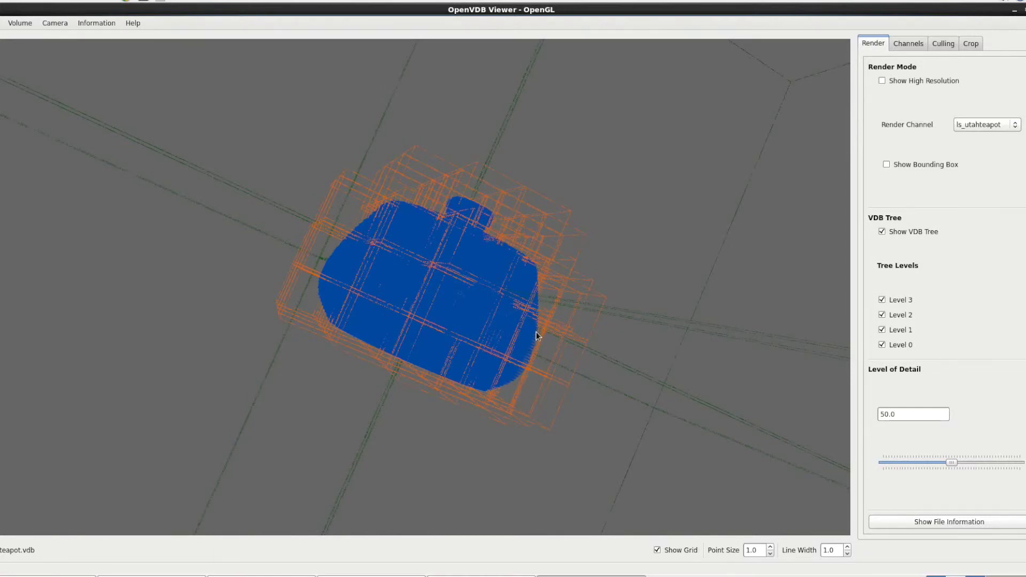
{"action": "left_click", "coordinate": [30, 28]}
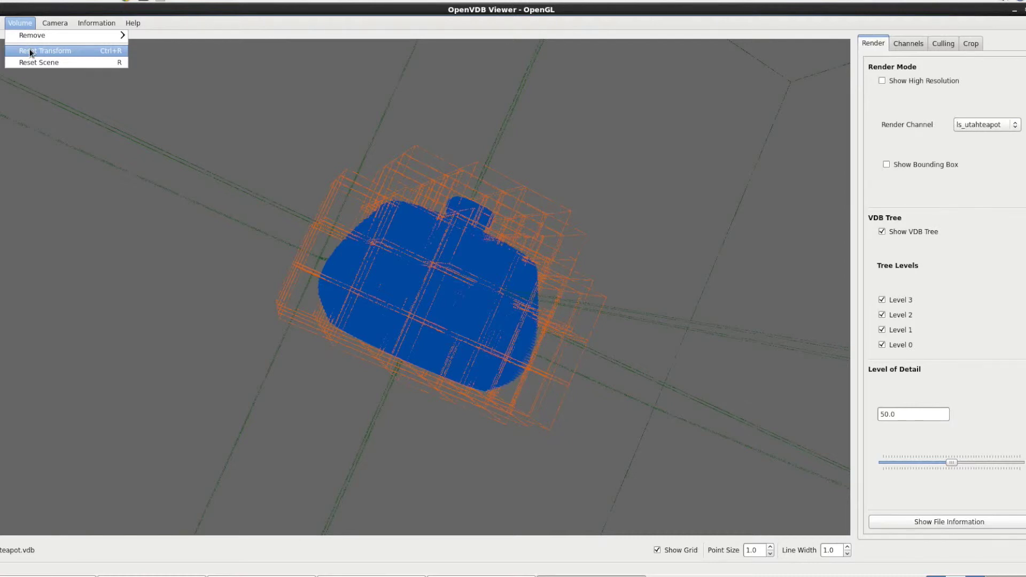
{"action": "left_click", "coordinate": [30, 52]}
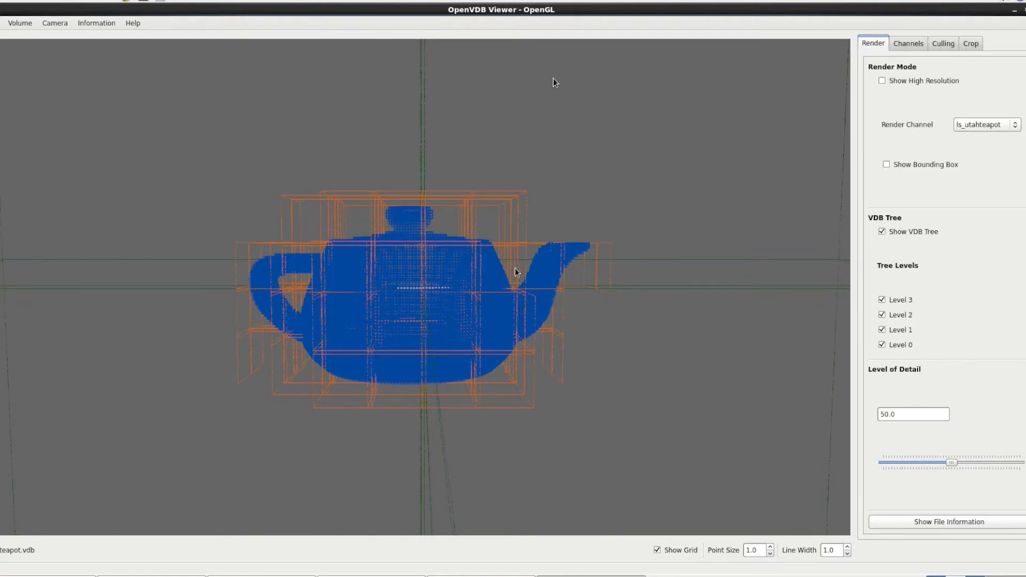
Rotate the teapot to a tilted view and restore it by resetting the scene.
{"action": "left_click_drag", "start_coordinate": [516, 271], "coordinate": [522, 279]}
{"action": "left_click_drag", "start_coordinate": [464, 331], "coordinate": [284, 165]}
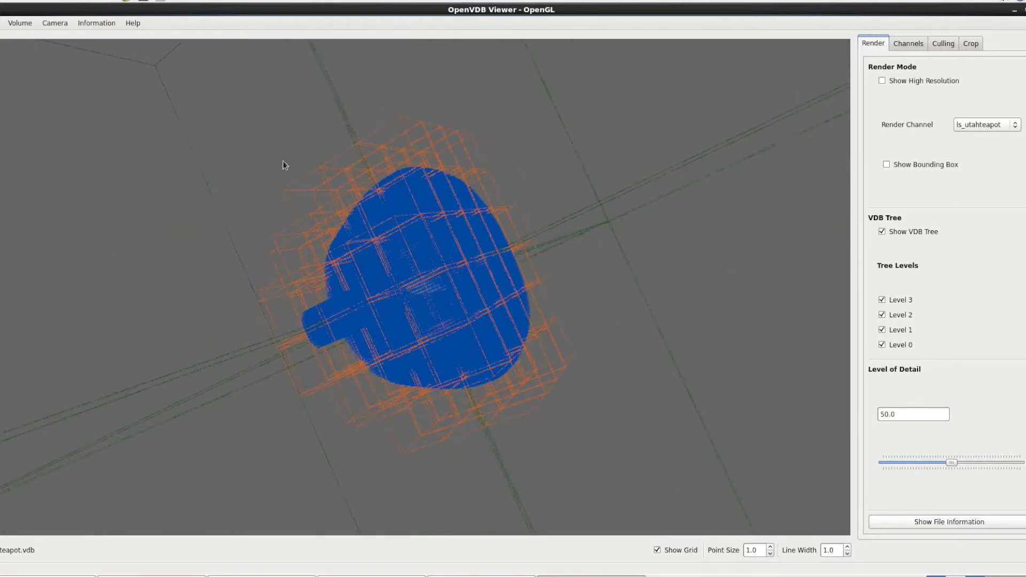
{"action": "left_click", "coordinate": [20, 27]}
{"action": "left_click", "coordinate": [46, 58]}
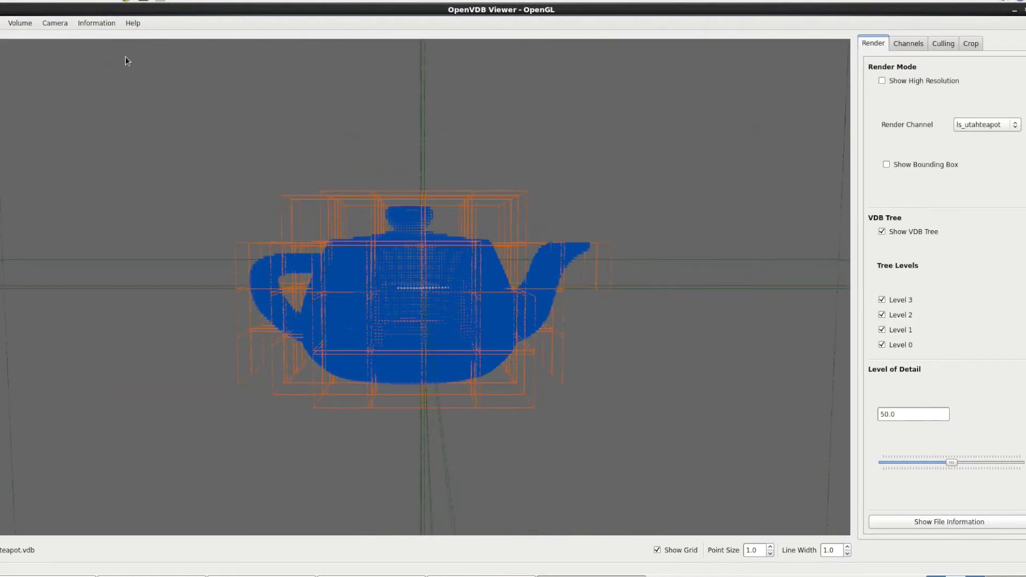
Show the teapot in high resolution and hide its VDB tree.
{"action": "left_click", "coordinate": [30, 24]}
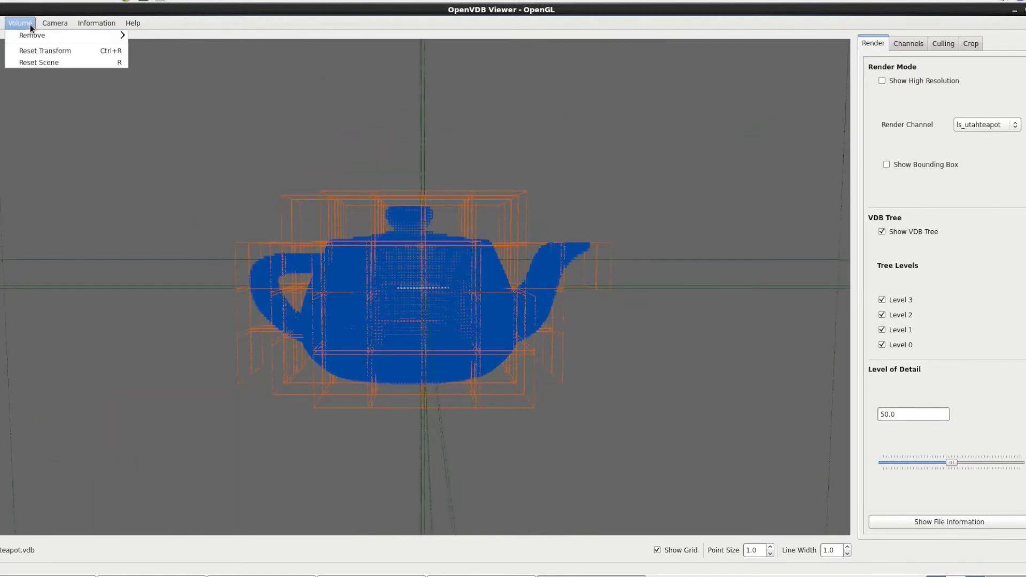
{"action": "mouse_move", "coordinate": [30, 36]}
{"action": "left_click", "coordinate": [778, 168]}
{"action": "left_click", "coordinate": [894, 86]}
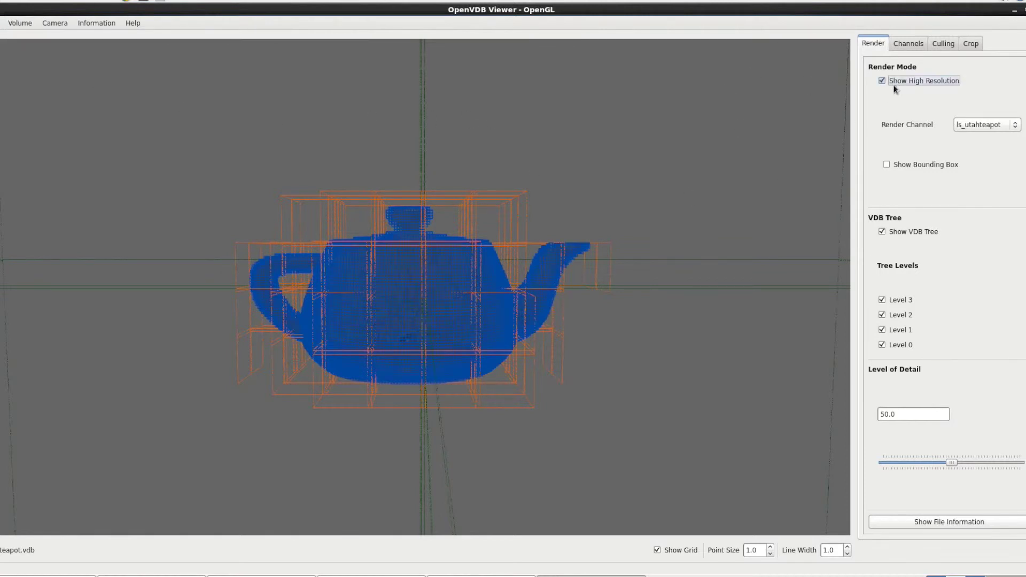
{"action": "left_click", "coordinate": [898, 232]}
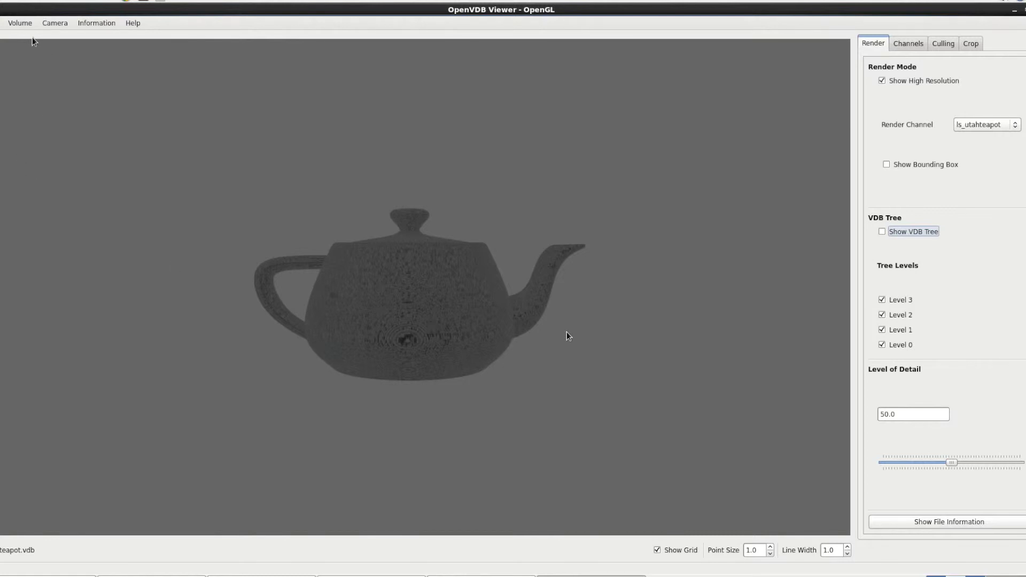
Remove the high-resolution data from the loaded teapot volume.
{"action": "left_click", "coordinate": [26, 25]}
{"action": "mouse_move", "coordinate": [32, 36]}
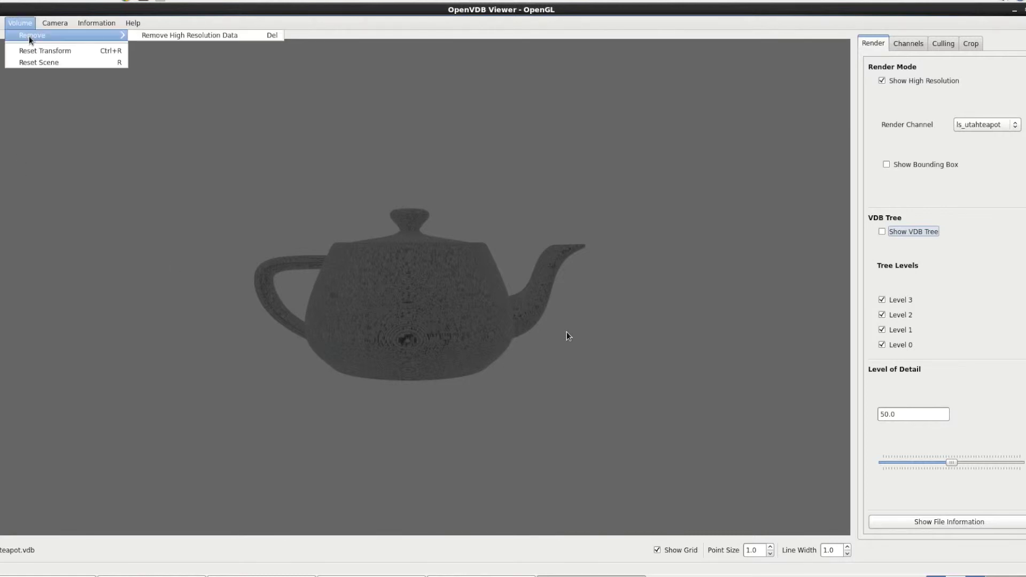
{"action": "left_click", "coordinate": [181, 36]}
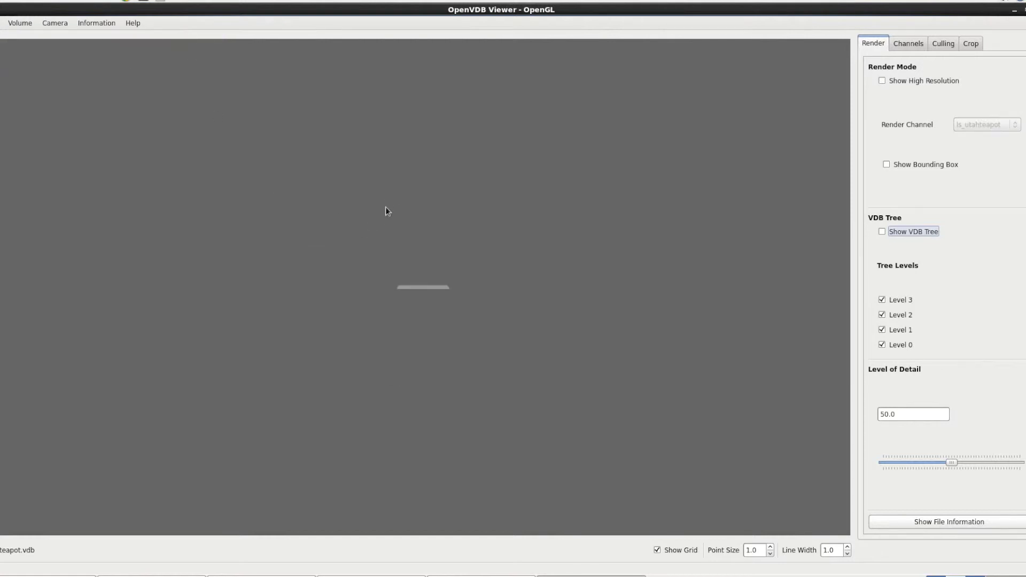
Show the VDB tree, request the high-resolution display again and decline loading the data.
{"action": "left_click", "coordinate": [903, 232]}
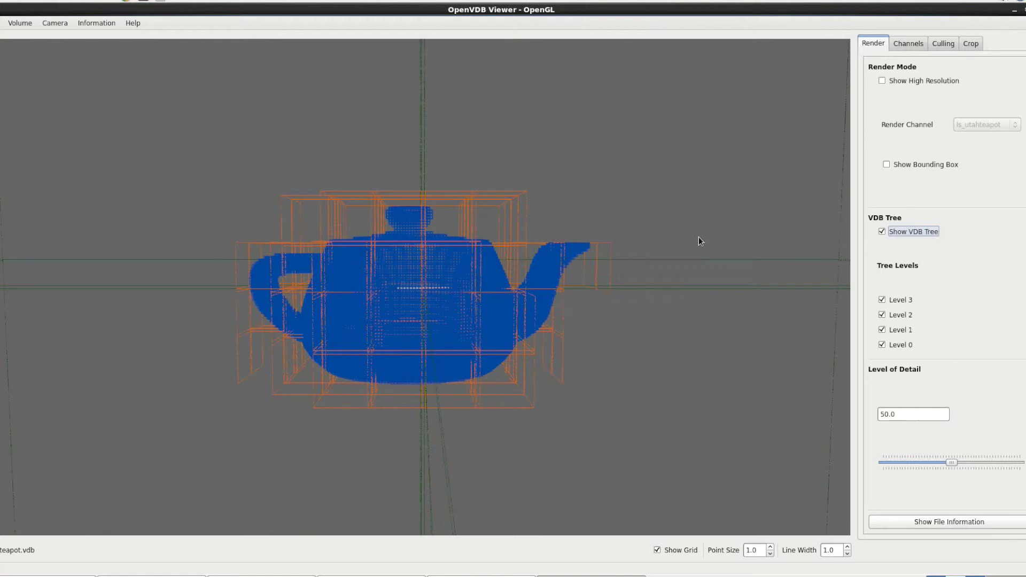
{"action": "left_click", "coordinate": [901, 81]}
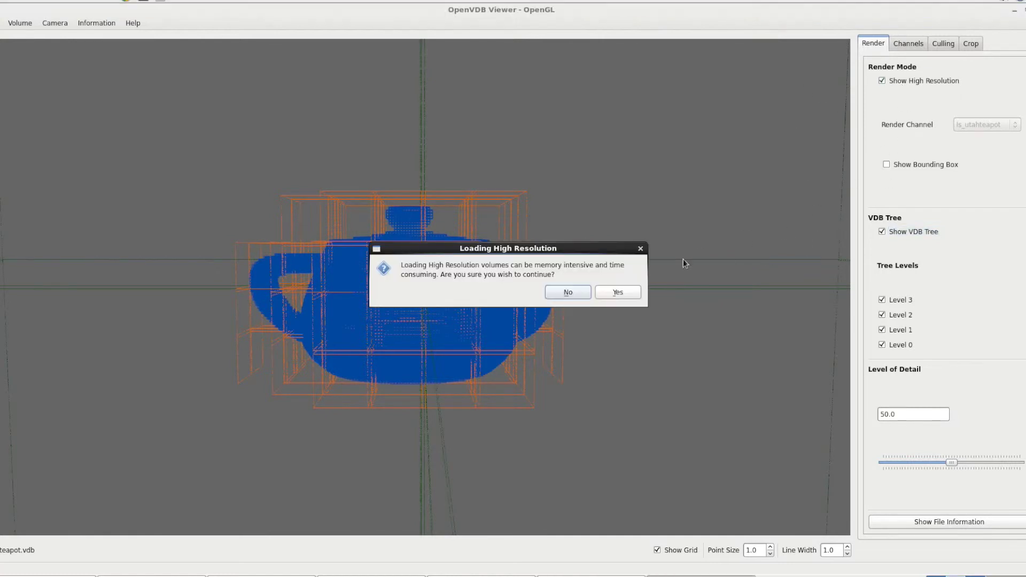
{"action": "left_click", "coordinate": [568, 293]}
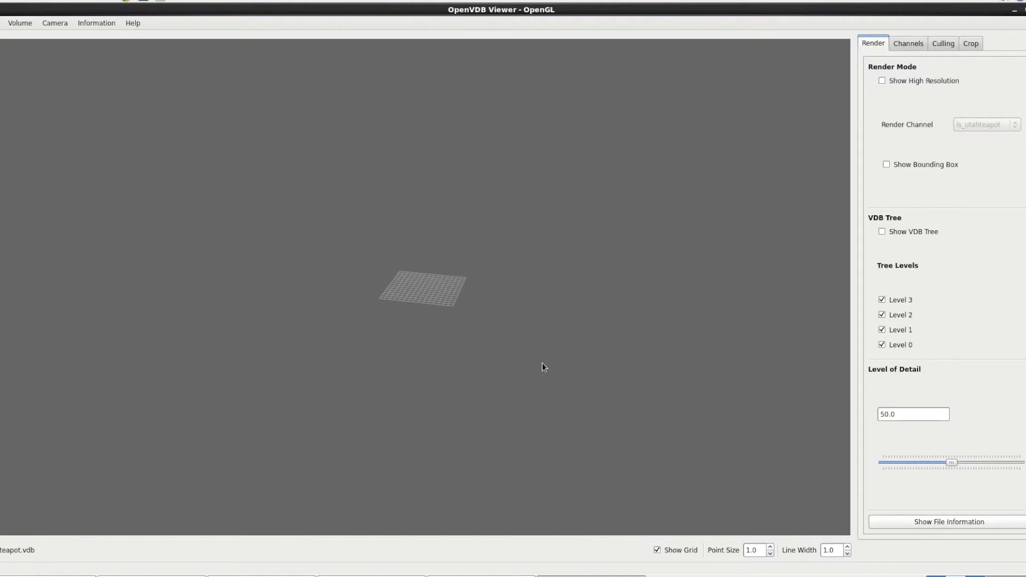
Toggle the ground grid off and on, and turn the VDB tree display on.
{"action": "scroll", "coordinate": [541, 363], "scroll_direction": "up", "scroll_amount": 5}
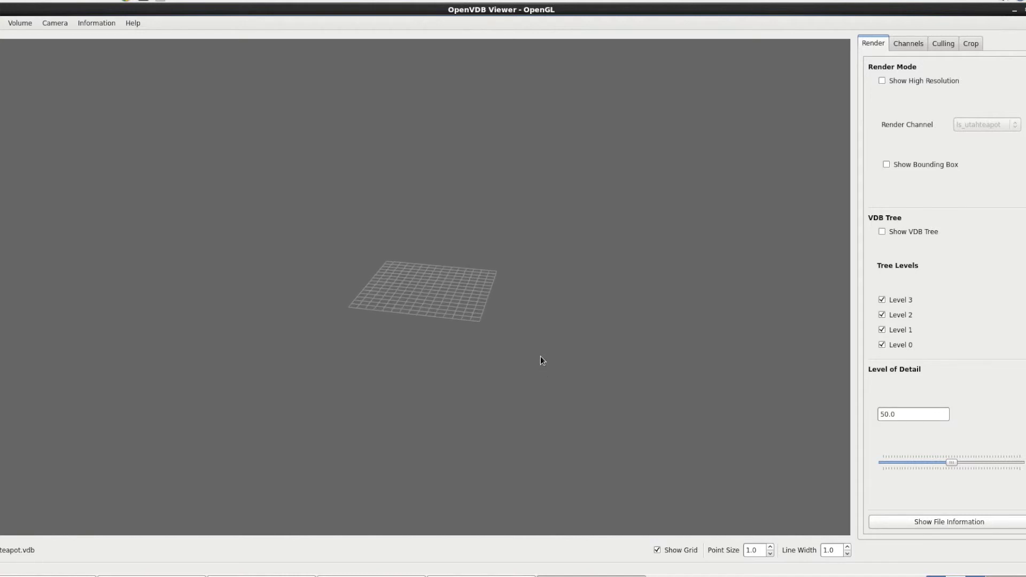
{"action": "scroll", "coordinate": [540, 358], "scroll_direction": "up", "scroll_amount": 2}
{"action": "left_click", "coordinate": [657, 550]}
{"action": "left_click", "coordinate": [657, 551]}
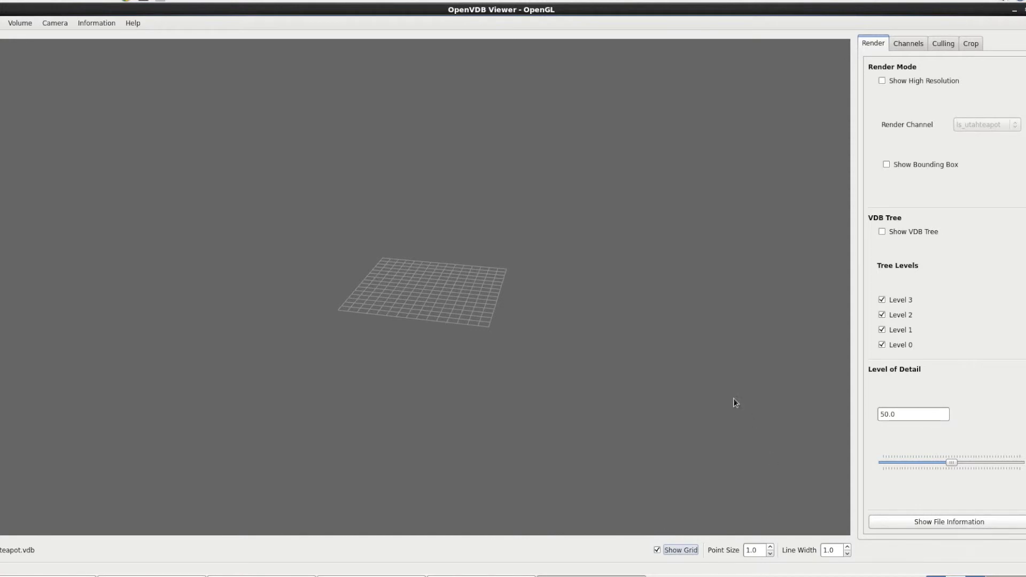
{"action": "left_click", "coordinate": [882, 232]}
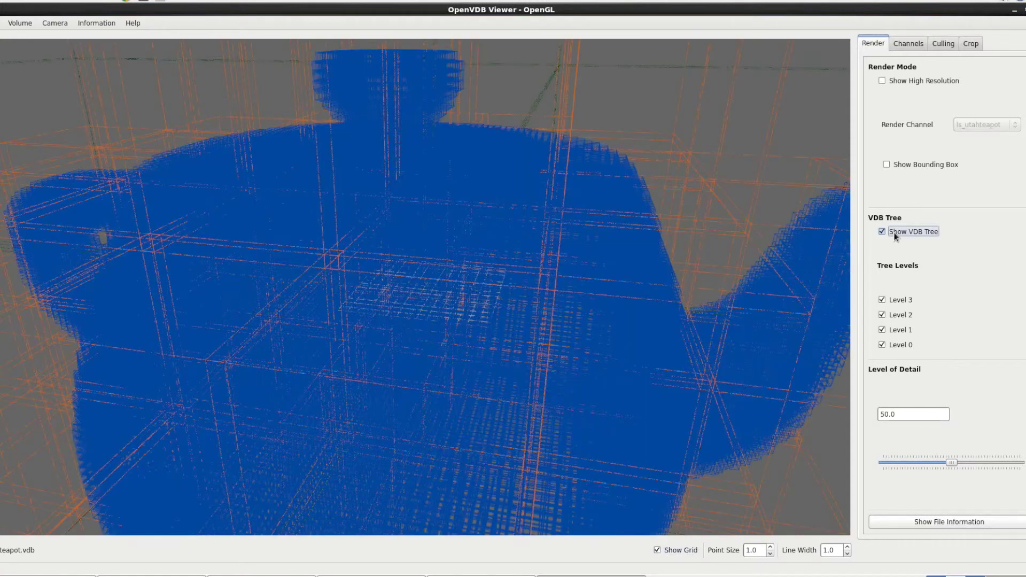
Try a line width of 4 on the VDB tree and set it back to 1.
{"action": "double_click", "coordinate": [835, 550]}
{"action": "type", "text": "4"}
{"action": "double_click", "coordinate": [829, 550]}
{"action": "type", "text": "1"}
{"action": "key", "text": "Return"}
Reload and show the teapot's high-resolution data, and hide the VDB tree.
{"action": "left_click", "coordinate": [909, 81]}
{"action": "left_click", "coordinate": [622, 289]}
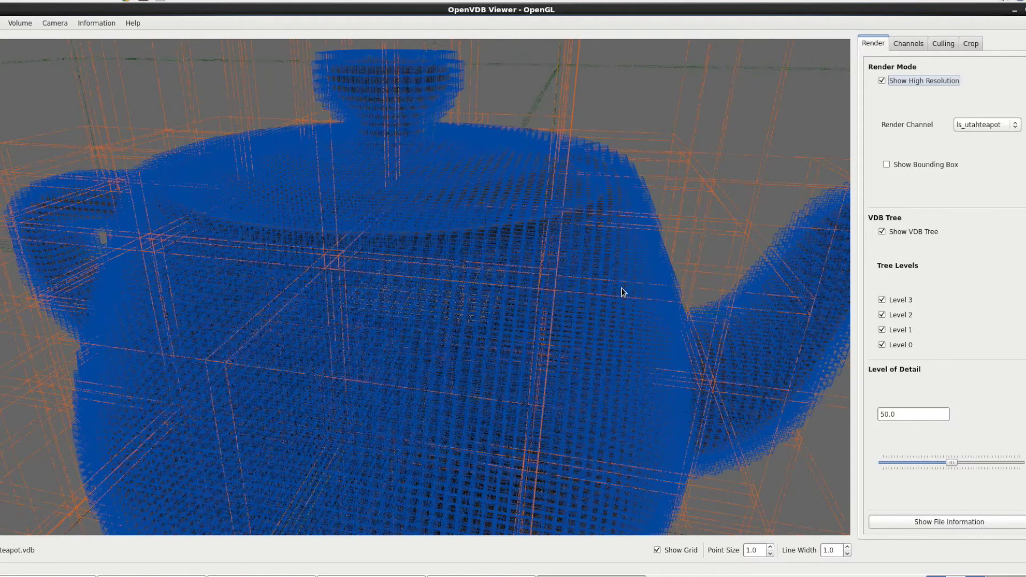
{"action": "left_click", "coordinate": [883, 232]}
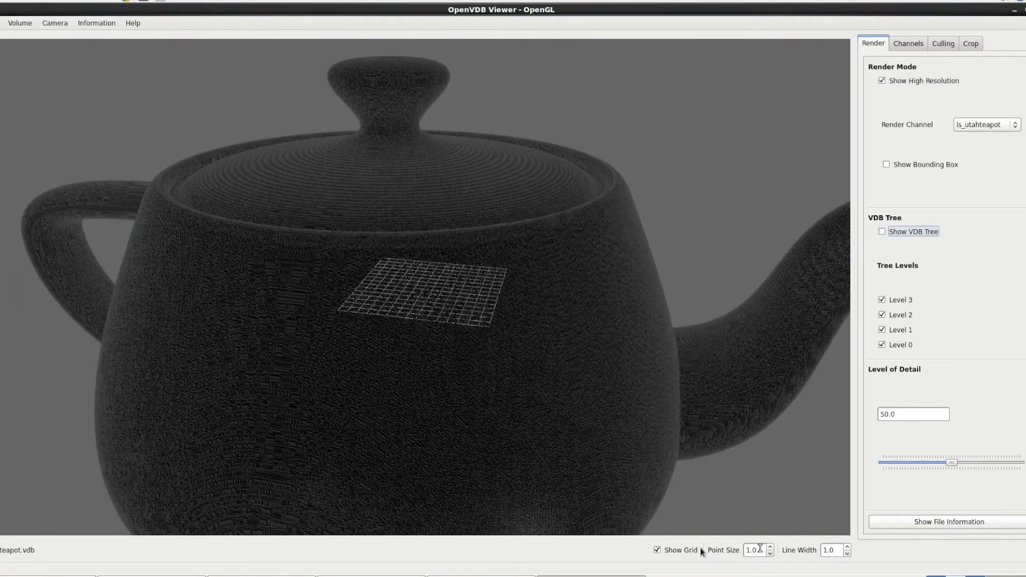
Try a point size of 4 on the high-resolution teapot and set it back to 1.
{"action": "double_click", "coordinate": [754, 549]}
{"action": "type", "text": "4"}
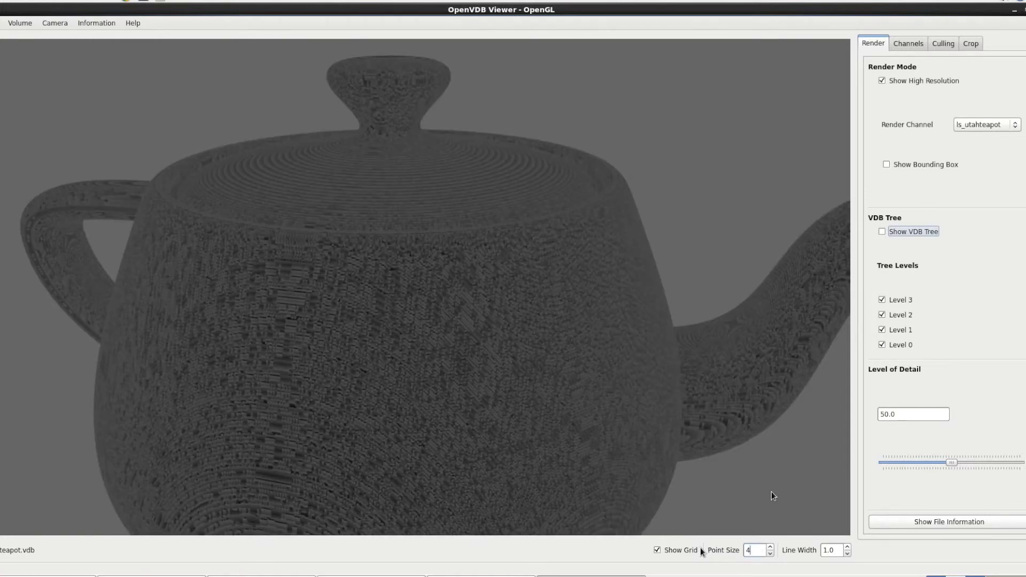
{"action": "key", "text": "BackSpace"}
{"action": "type", "text": "1"}
{"action": "key", "text": "Return"}
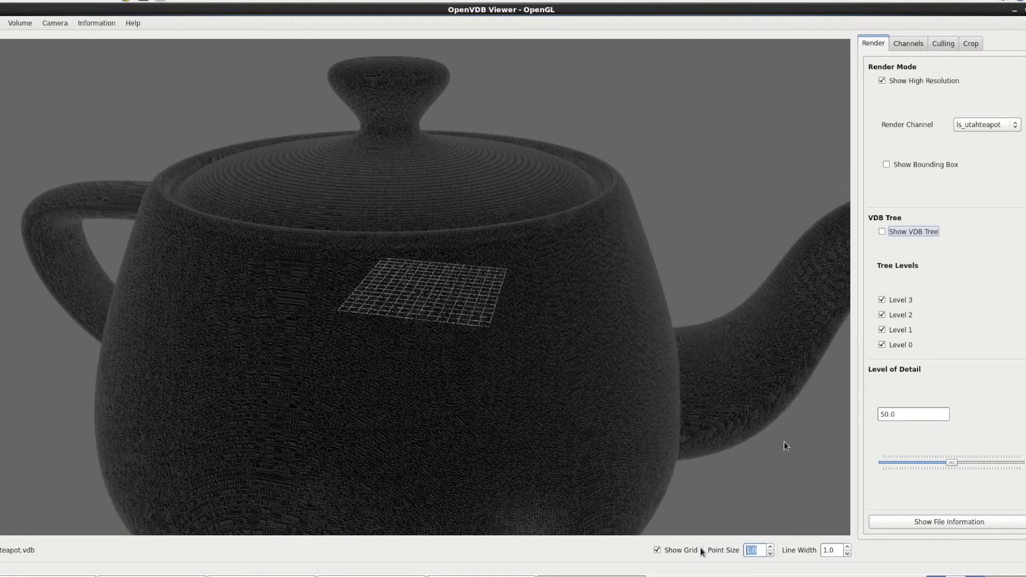
{"action": "scroll", "coordinate": [515, 392], "scroll_direction": "down", "scroll_amount": 3}
{"action": "left_click_drag", "start_coordinate": [518, 399], "coordinate": [445, 218]}
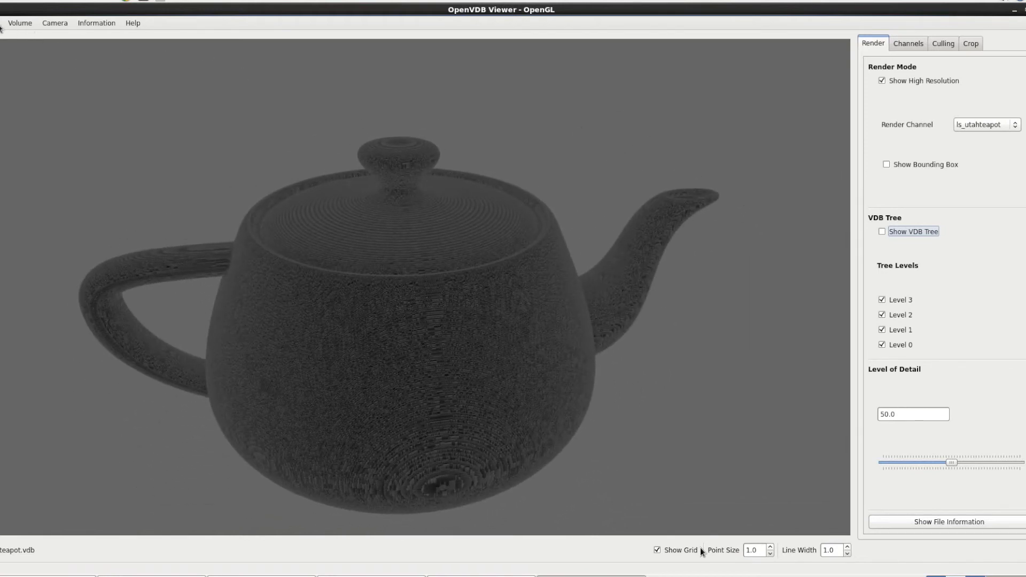
Clear the teapot from the viewer and open smoke2.vdb from the Desktop, including its high-resolution data.
{"action": "left_click", "coordinate": [1, 24]}
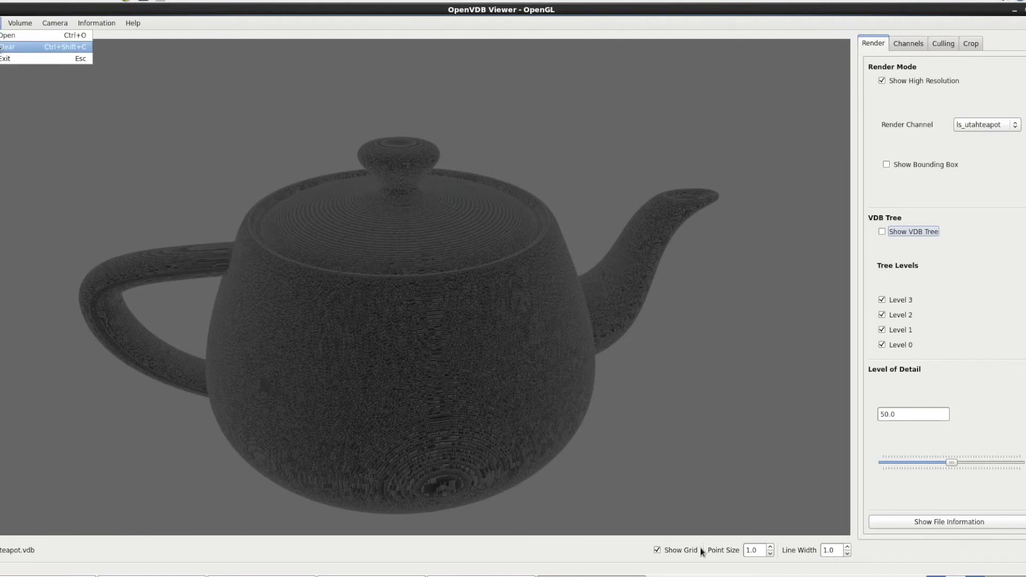
{"action": "left_click", "coordinate": [1, 48]}
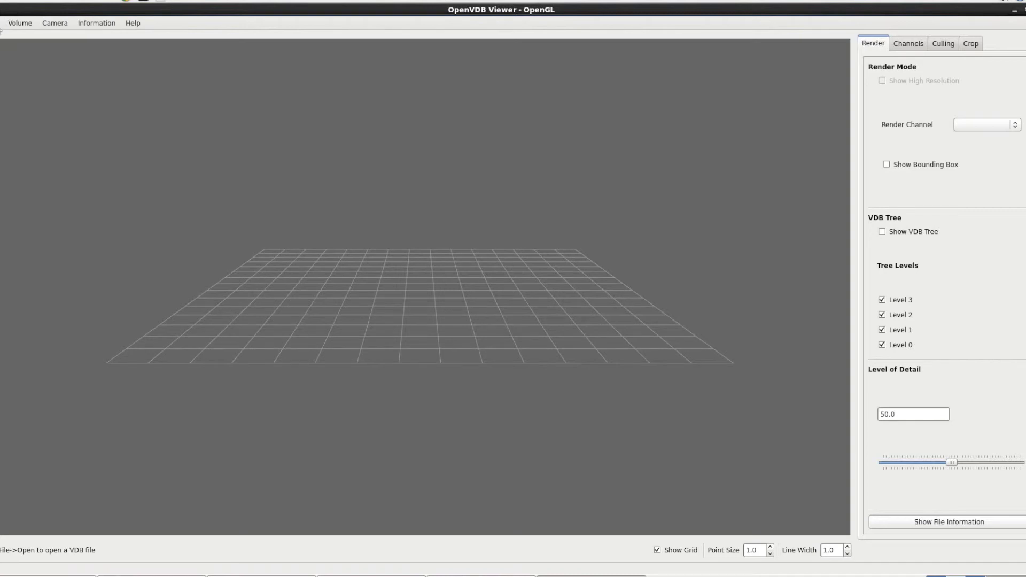
{"action": "left_click", "coordinate": [2, 24]}
{"action": "left_click", "coordinate": [5, 36]}
{"action": "left_click", "coordinate": [369, 220]}
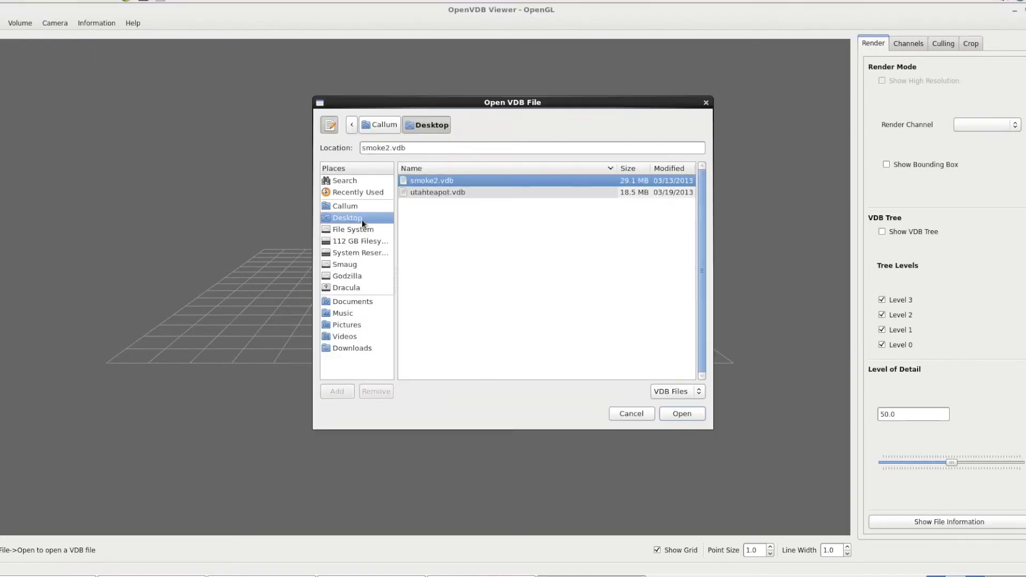
{"action": "double_click", "coordinate": [428, 179]}
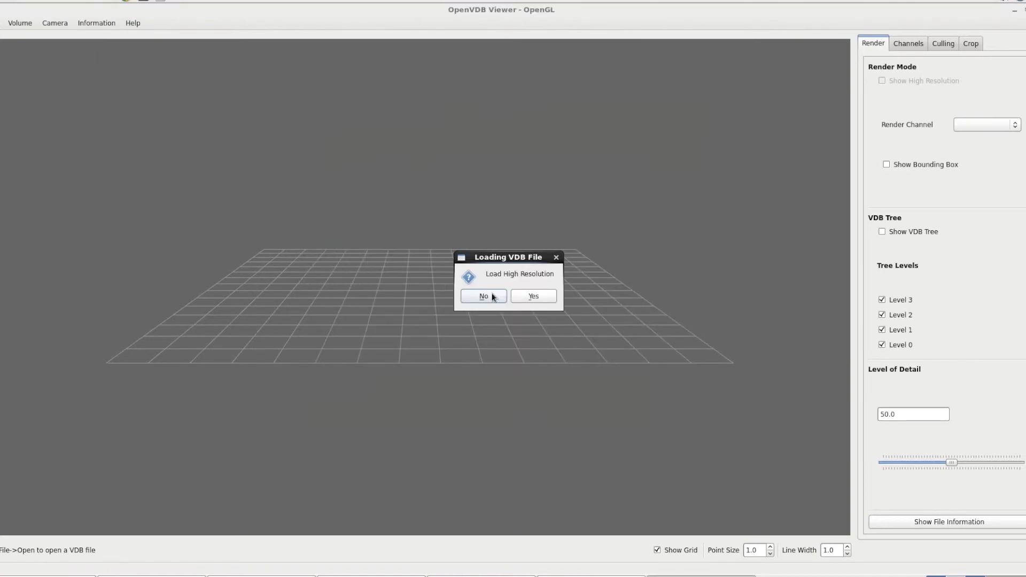
{"action": "left_click", "coordinate": [525, 302]}
{"action": "left_click", "coordinate": [602, 293]}
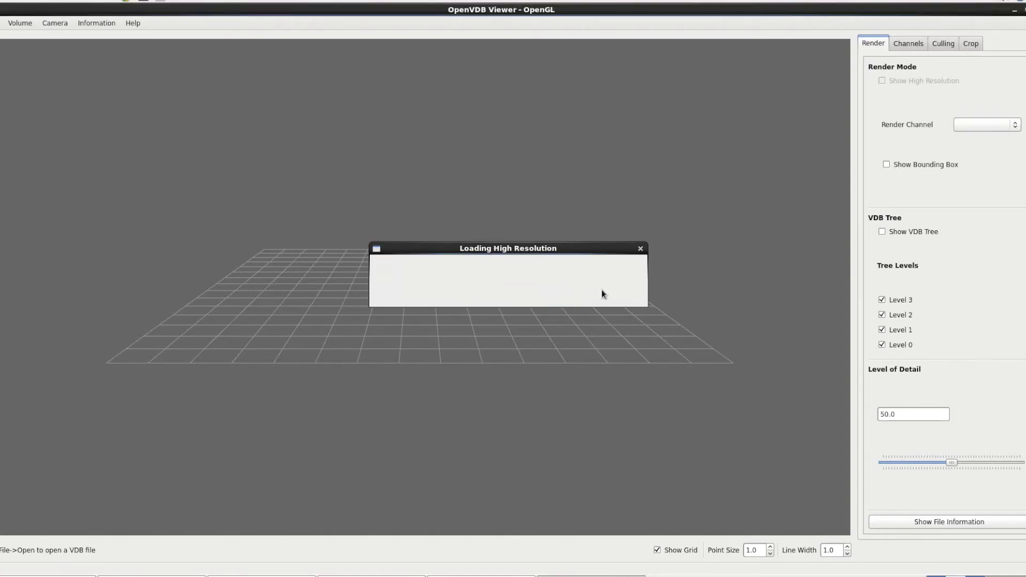
Show the smoke volume in high resolution, inspect it from another angle, and turn on its VDB tree display.
{"action": "left_click", "coordinate": [881, 81]}
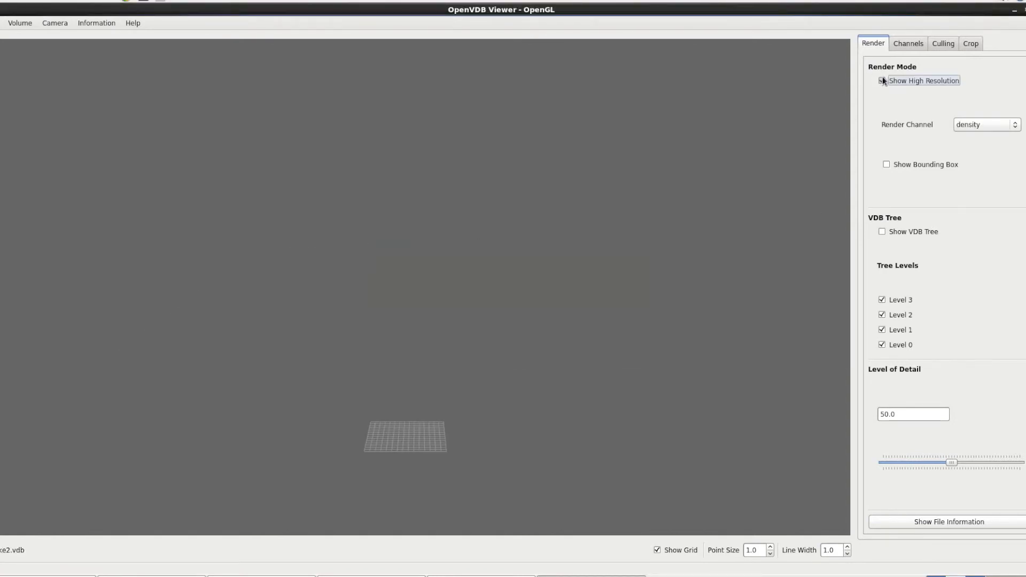
{"action": "left_click_drag", "start_coordinate": [504, 340], "coordinate": [560, 419]}
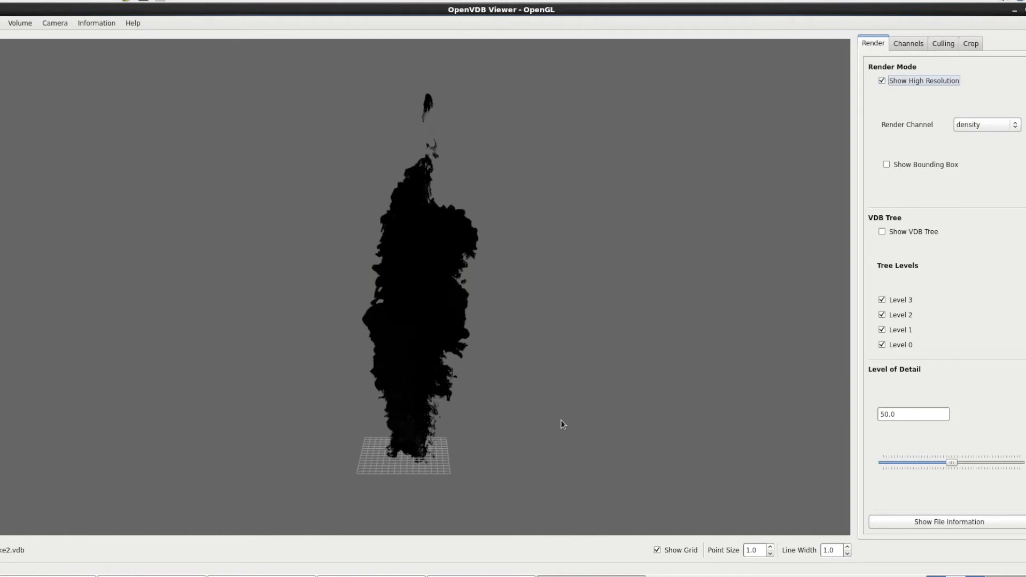
{"action": "left_click_drag", "start_coordinate": [552, 375], "coordinate": [617, 403]}
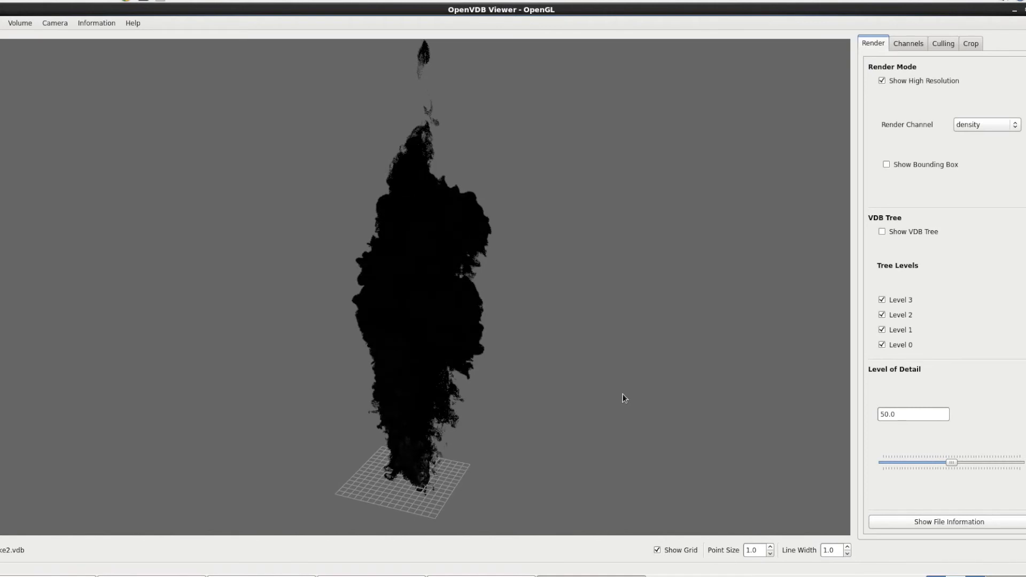
{"action": "left_click", "coordinate": [886, 232]}
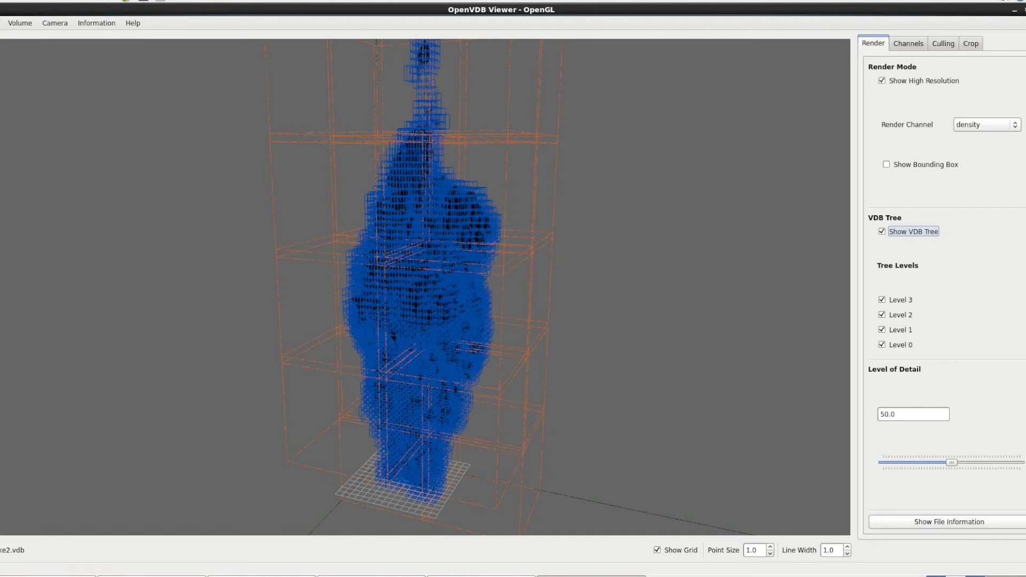
Close the viewer, list the OpenVDBViewer project folder in the terminal, and run doxygen there to generate the documentation.
{"action": "left_click", "coordinate": [1022, 9]}
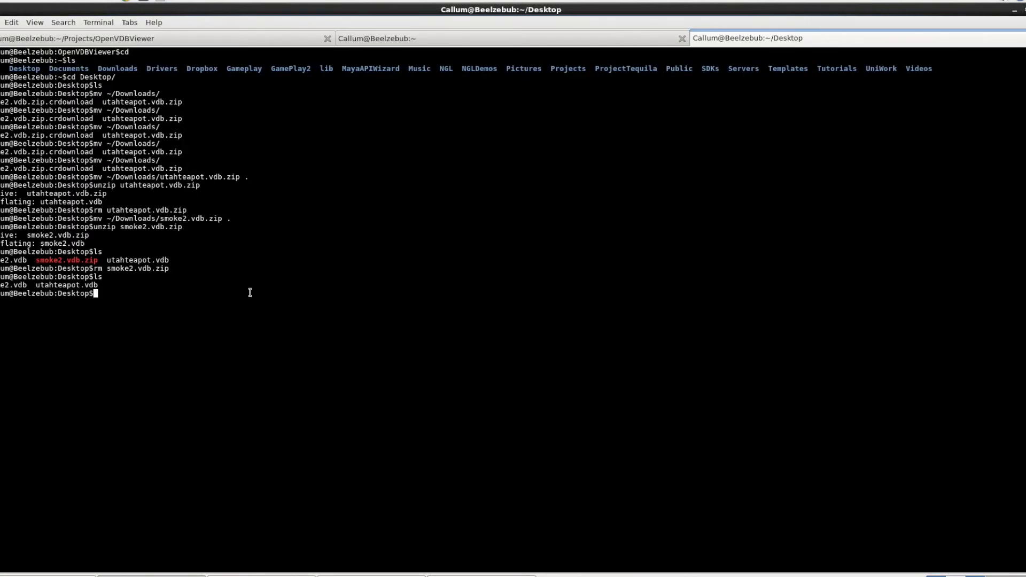
{"action": "left_click", "coordinate": [102, 39]}
{"action": "type", "text": "lzebub:OpenVDBViewer$l"}
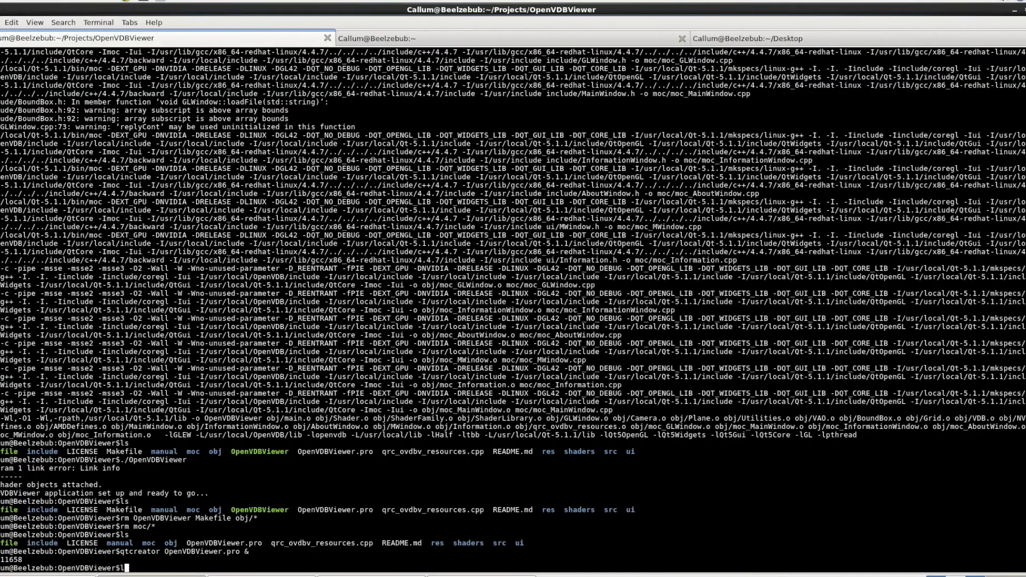
{"action": "type", "text": "s"}
{"action": "key", "text": "Return"}
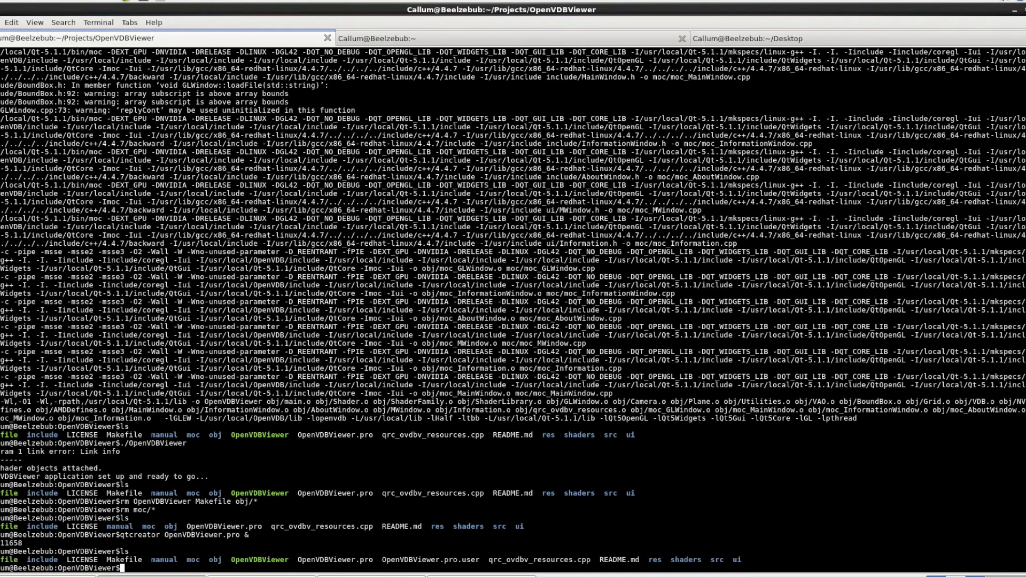
{"action": "type", "text": "doxygen"}
{"action": "key", "text": "Return"}
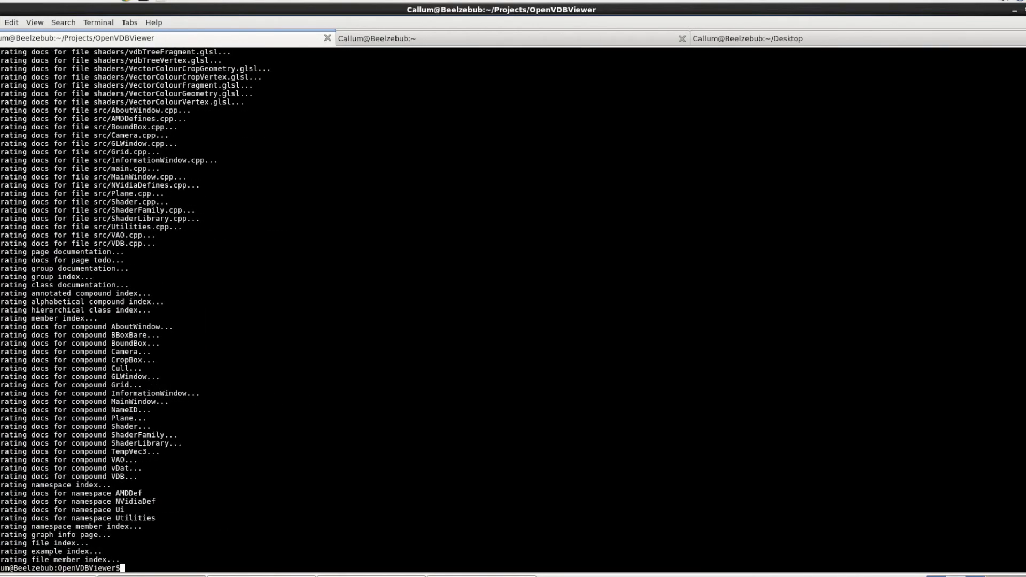
Browse to Projects/OpenVDBViewer/Docs/html in the file browser and open index.html with Google Chrome.
{"action": "left_click", "coordinate": [64, 1]}
{"action": "left_click", "coordinate": [88, 10]}
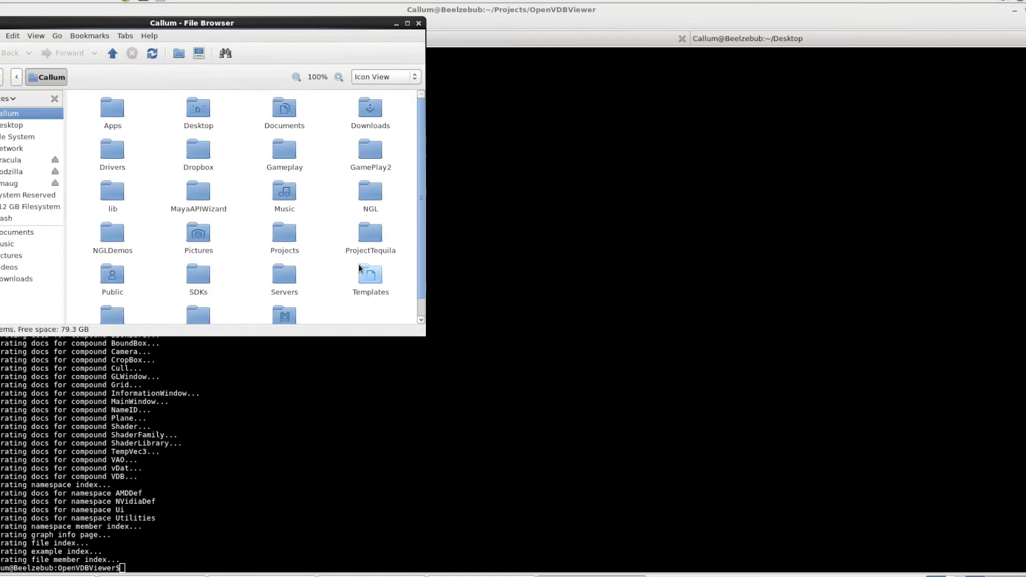
{"action": "scroll", "coordinate": [359, 267], "scroll_direction": "down", "scroll_amount": 1}
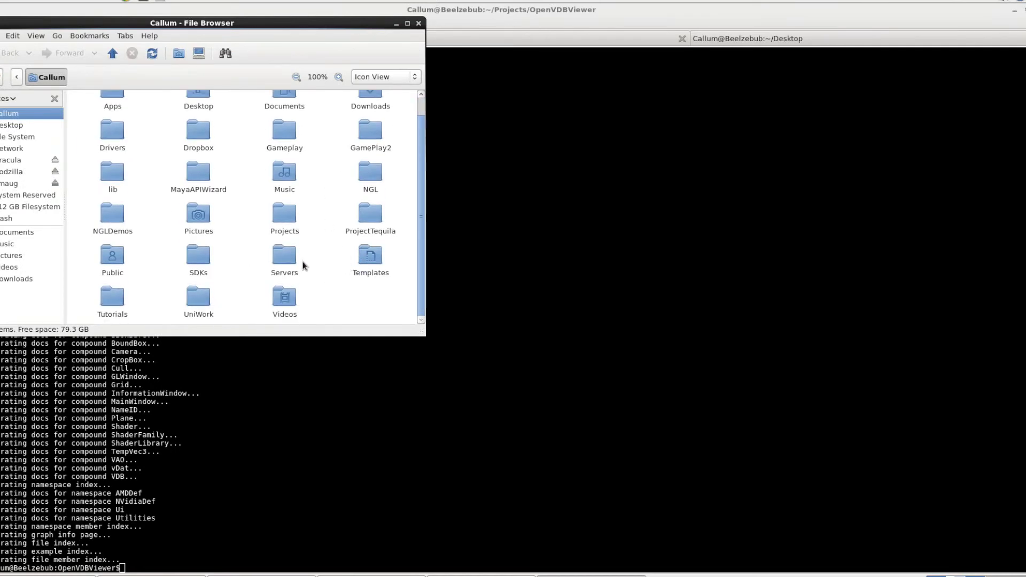
{"action": "double_click", "coordinate": [282, 231]}
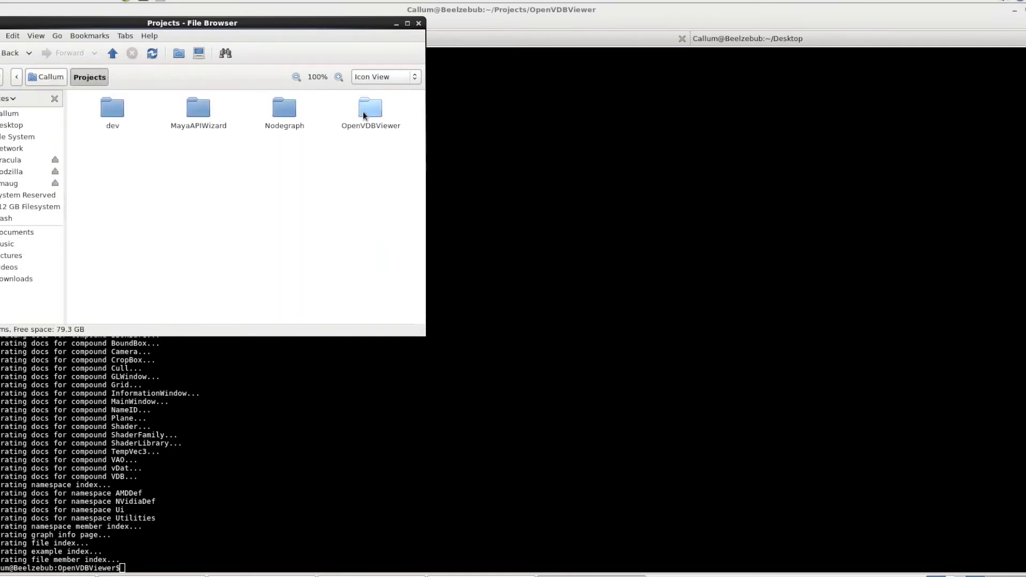
{"action": "double_click", "coordinate": [363, 115]}
{"action": "double_click", "coordinate": [114, 106]}
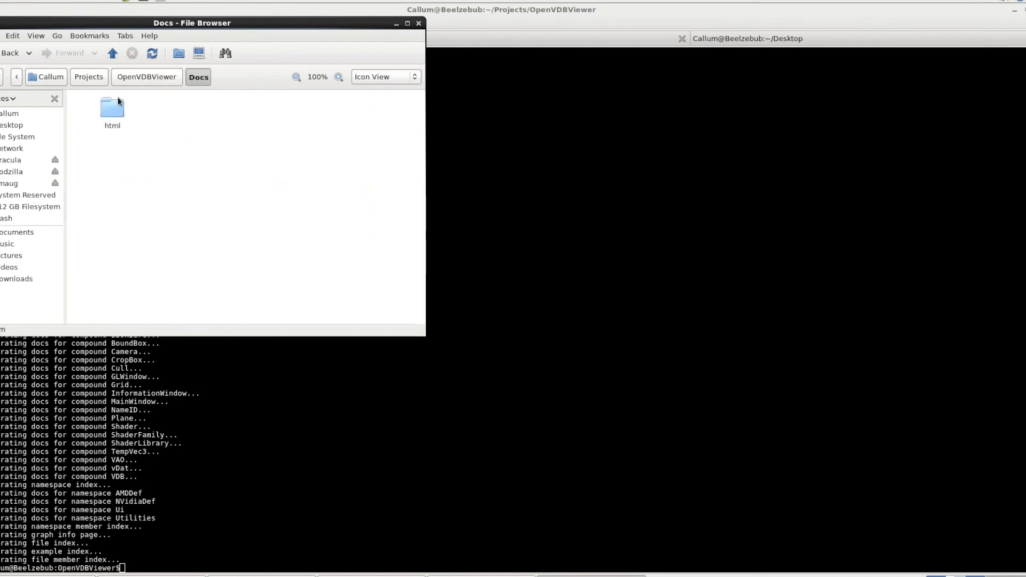
{"action": "double_click", "coordinate": [118, 101]}
{"action": "scroll", "coordinate": [287, 261], "scroll_direction": "down", "scroll_amount": 10}
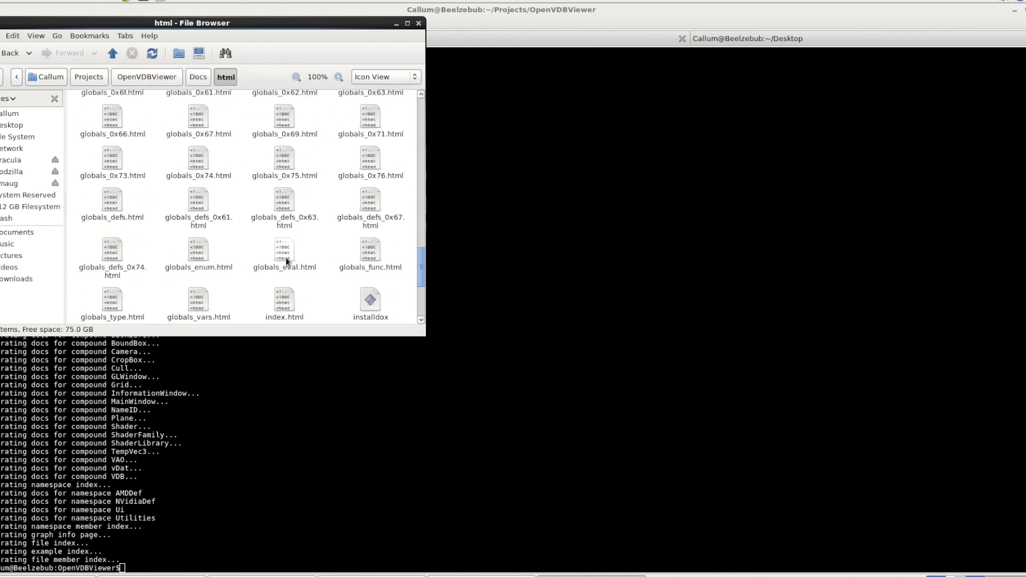
{"action": "scroll", "coordinate": [287, 261], "scroll_direction": "down", "scroll_amount": 2}
{"action": "right_click", "coordinate": [276, 235]}
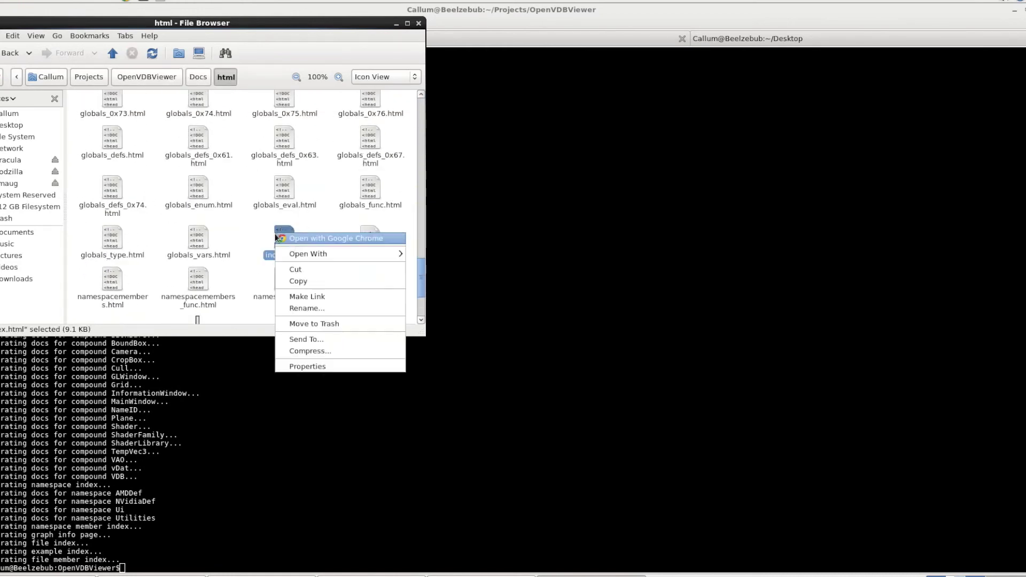
{"action": "left_click", "coordinate": [297, 242]}
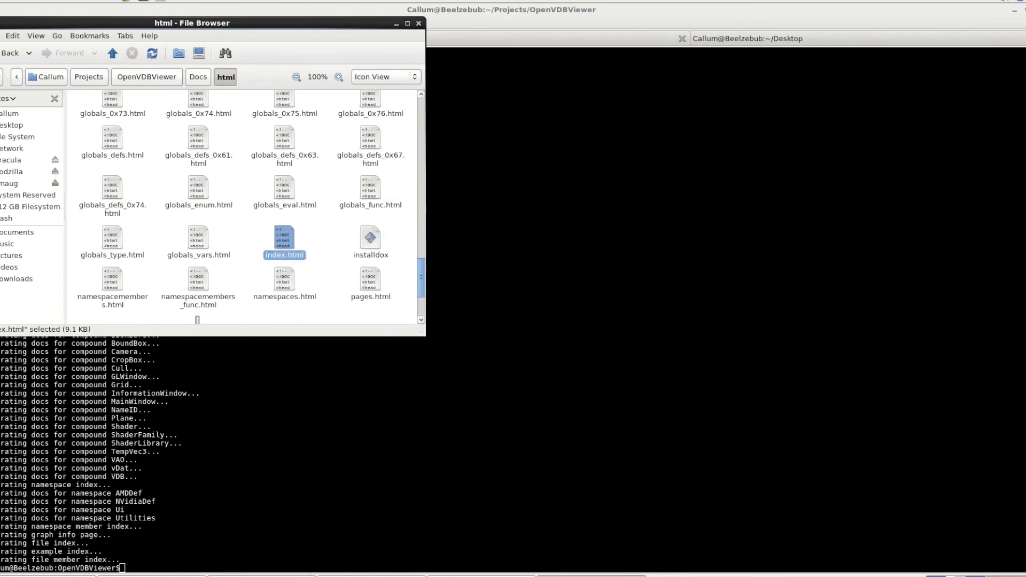
Look through the generated documentation's related pages, namespaces, classes and files, and return to its main page.
{"action": "scroll", "coordinate": [526, 299], "scroll_direction": "down", "scroll_amount": 5}
{"action": "scroll", "coordinate": [531, 310], "scroll_direction": "up", "scroll_amount": 5}
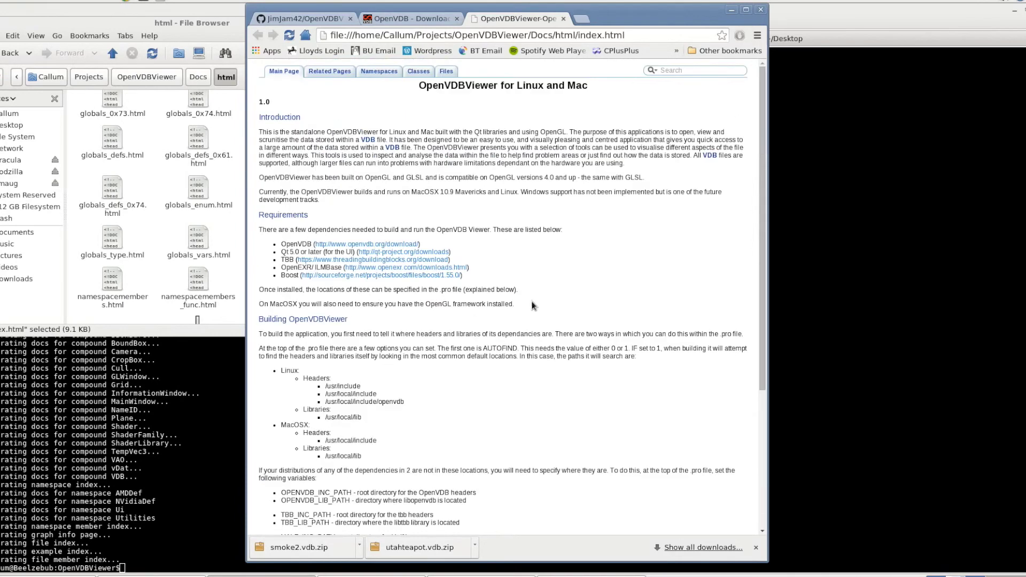
{"action": "left_click", "coordinate": [330, 71]}
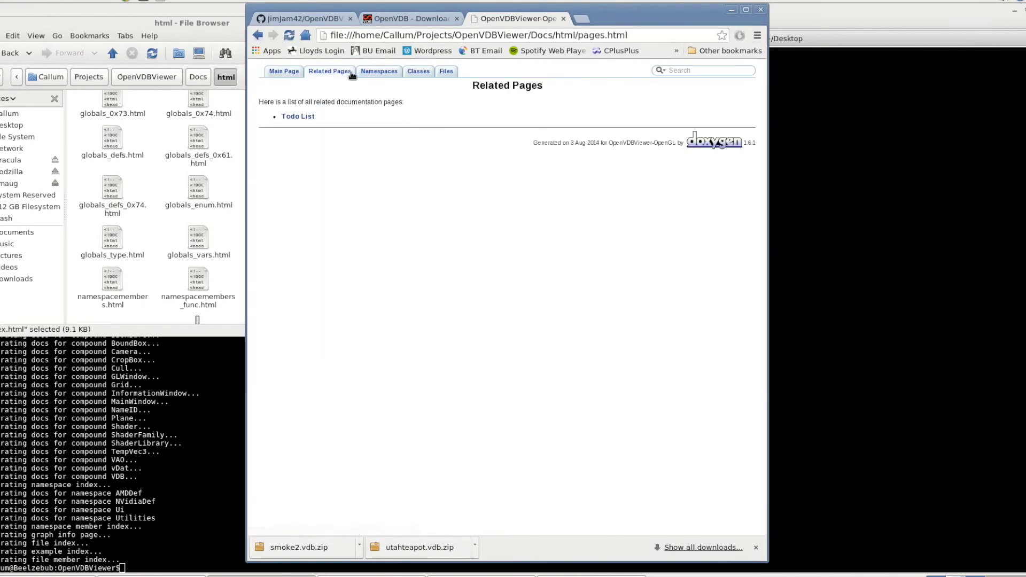
{"action": "left_click", "coordinate": [379, 71]}
{"action": "left_click", "coordinate": [413, 74]}
{"action": "left_click", "coordinate": [330, 71]}
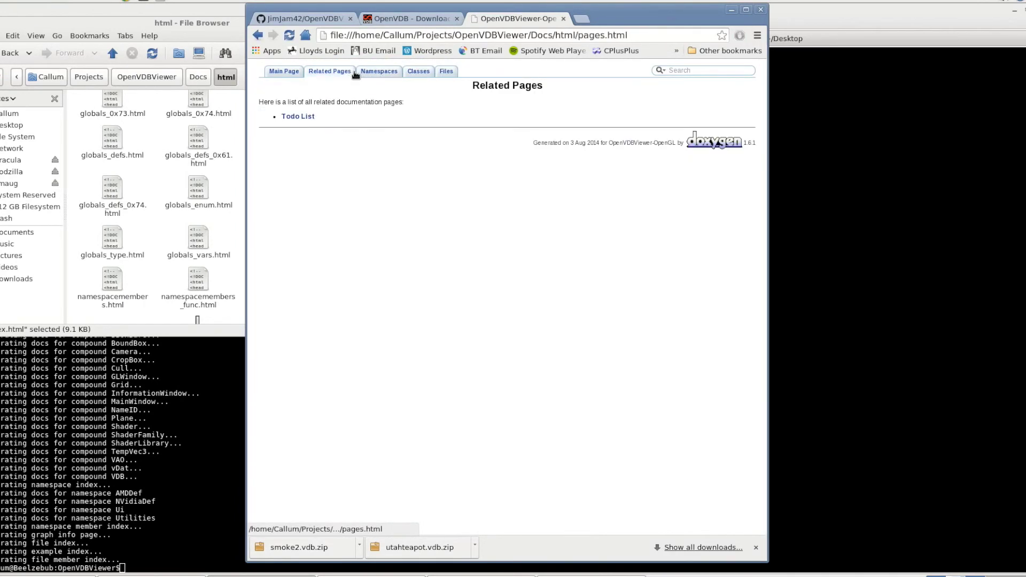
{"action": "left_click", "coordinate": [367, 71]}
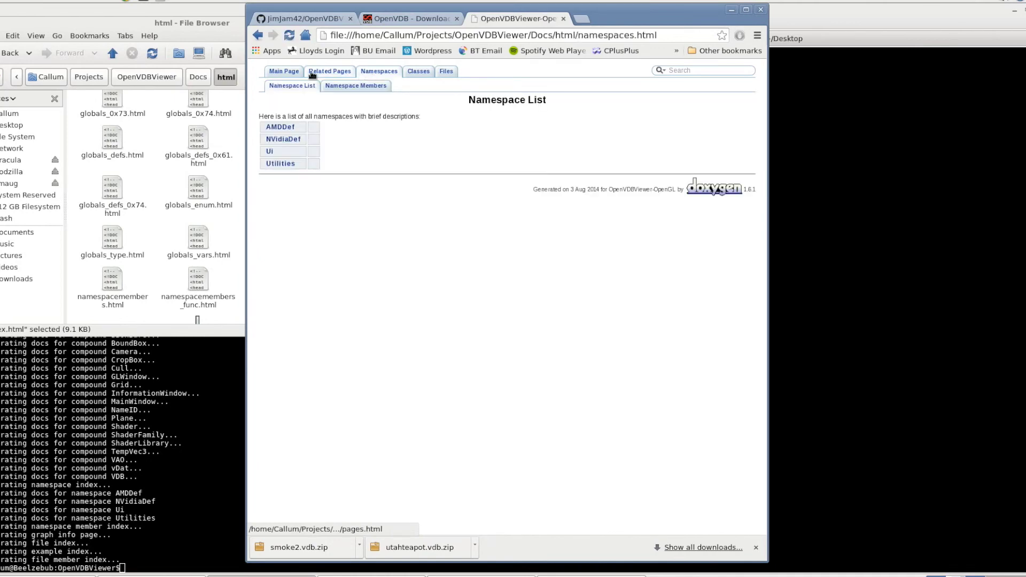
{"action": "left_click", "coordinate": [296, 73]}
{"action": "left_click", "coordinate": [418, 71]}
{"action": "left_click", "coordinate": [446, 71]}
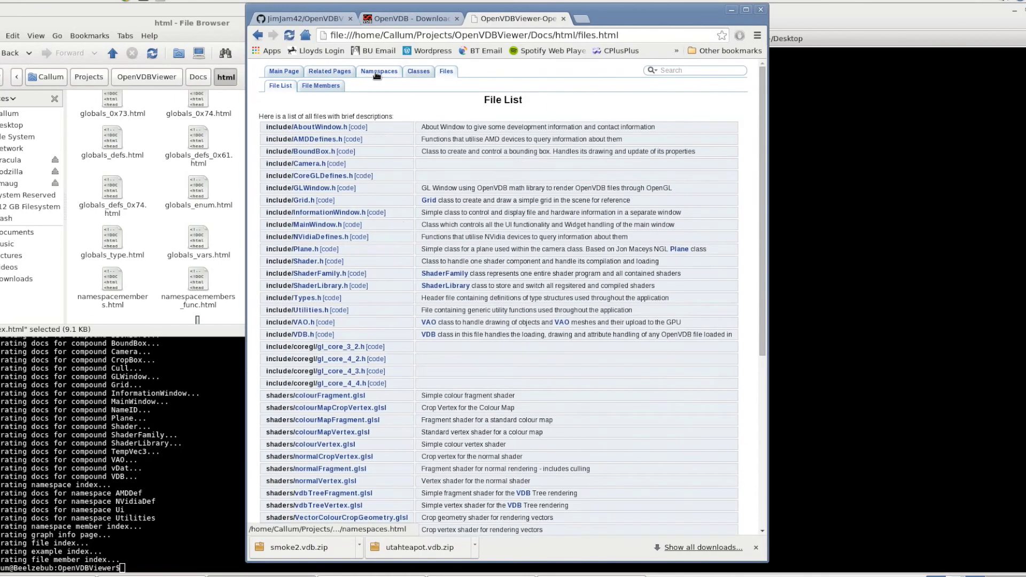
{"action": "left_click", "coordinate": [364, 74]}
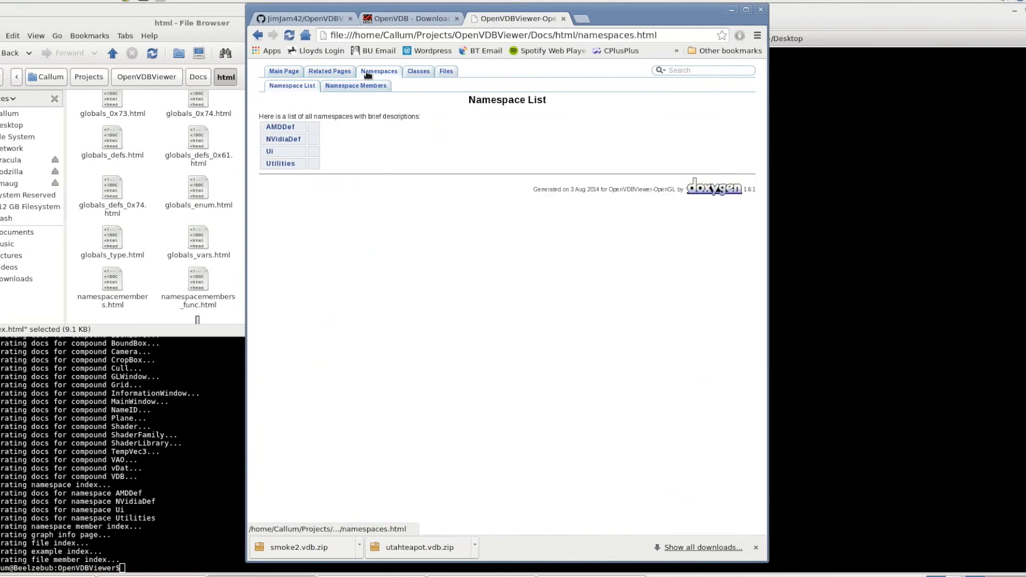
{"action": "left_click", "coordinate": [295, 74]}
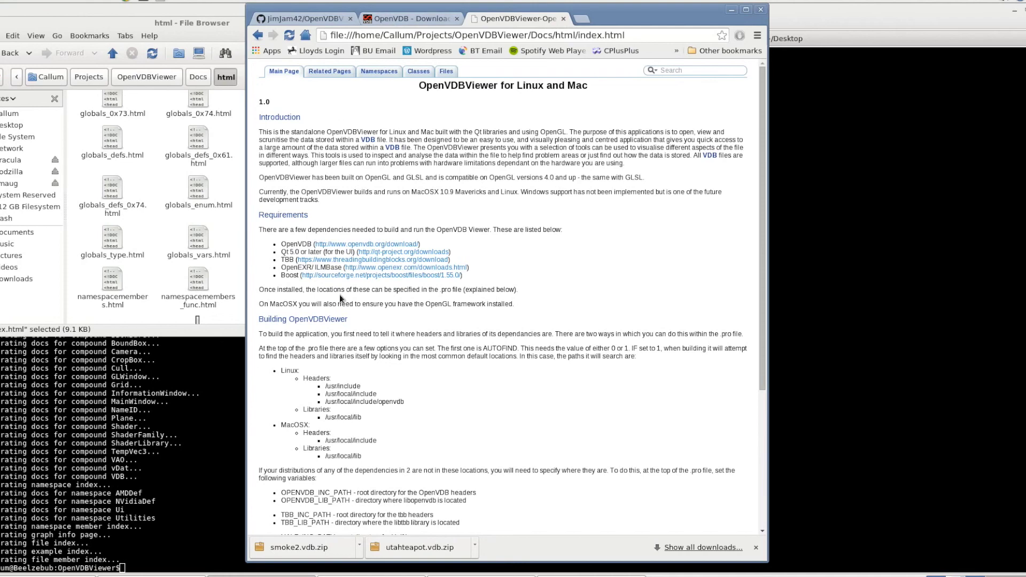
Switch back to the terminal, relaunch OpenVDB Viewer from the project folder, and maximize its window.
{"action": "left_click", "coordinate": [212, 454]}
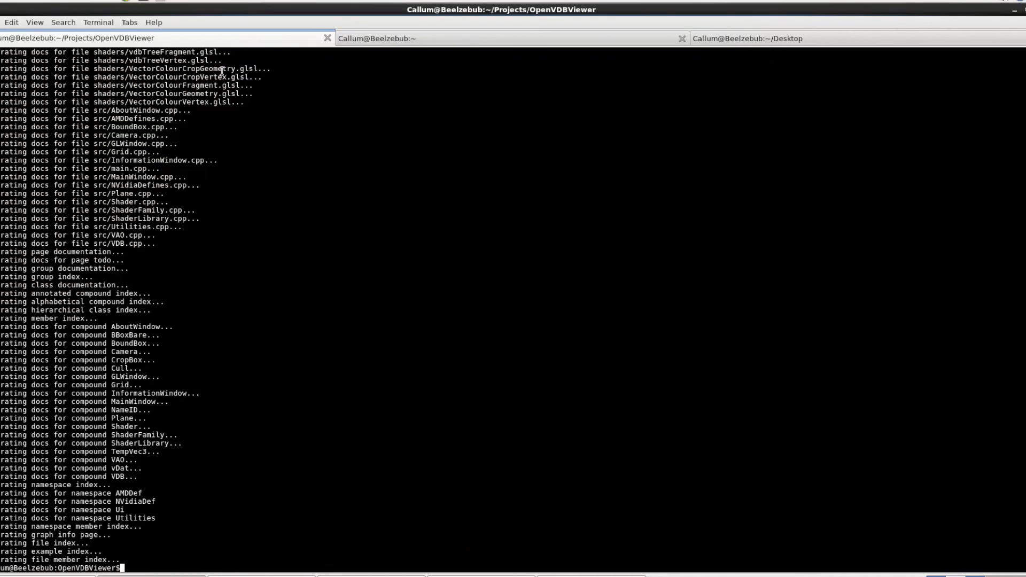
{"action": "type", "text": "./"}
{"action": "type", "text": "O"}
{"action": "key", "text": "Tab"}
{"action": "key", "text": "Return"}
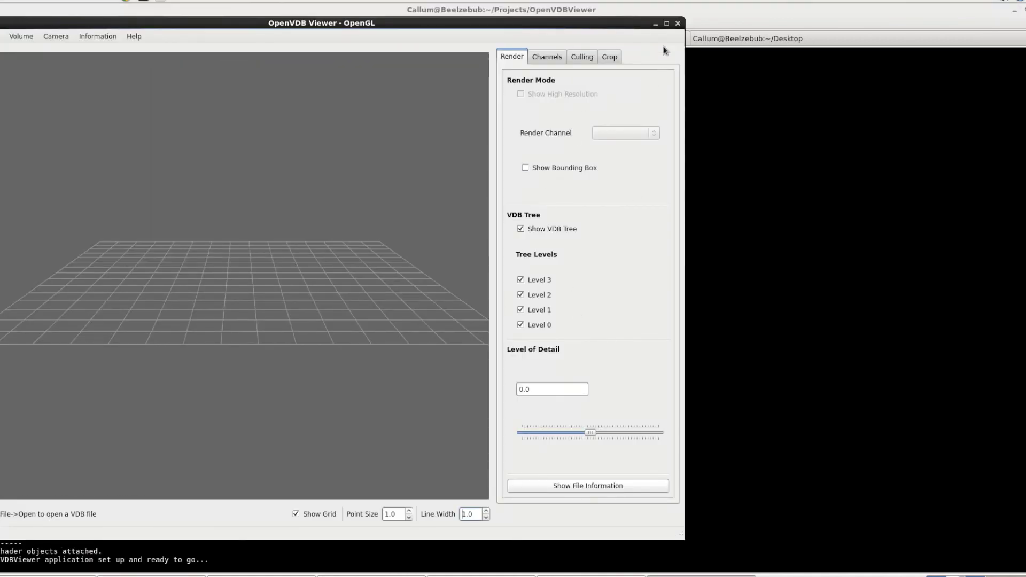
{"action": "left_click", "coordinate": [666, 23]}
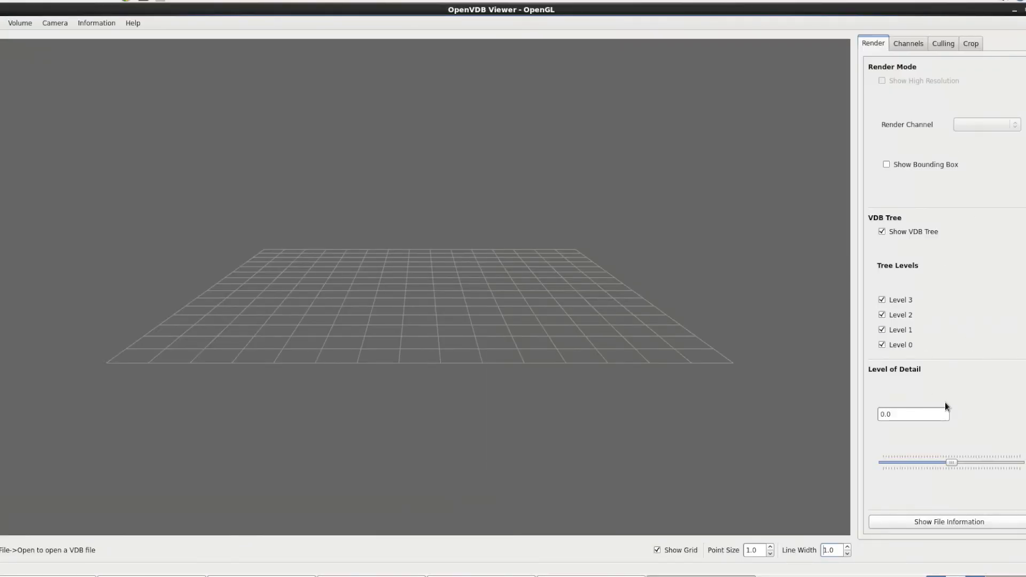